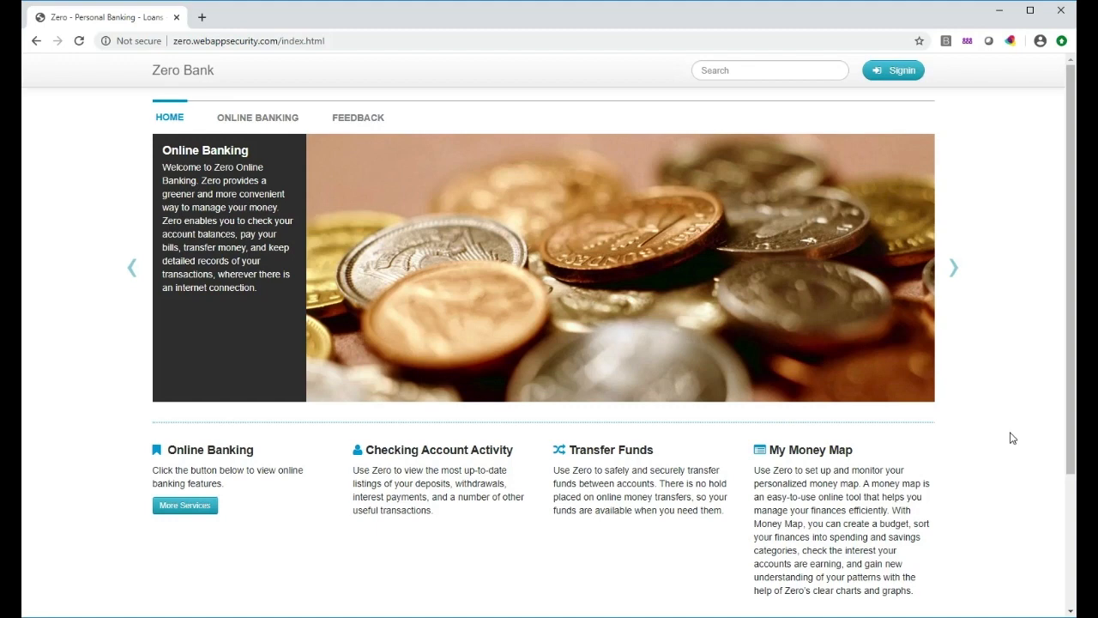
Scroll the Zero Bank demo site down to the footer and back up
scroll(1011, 437, down, 2)
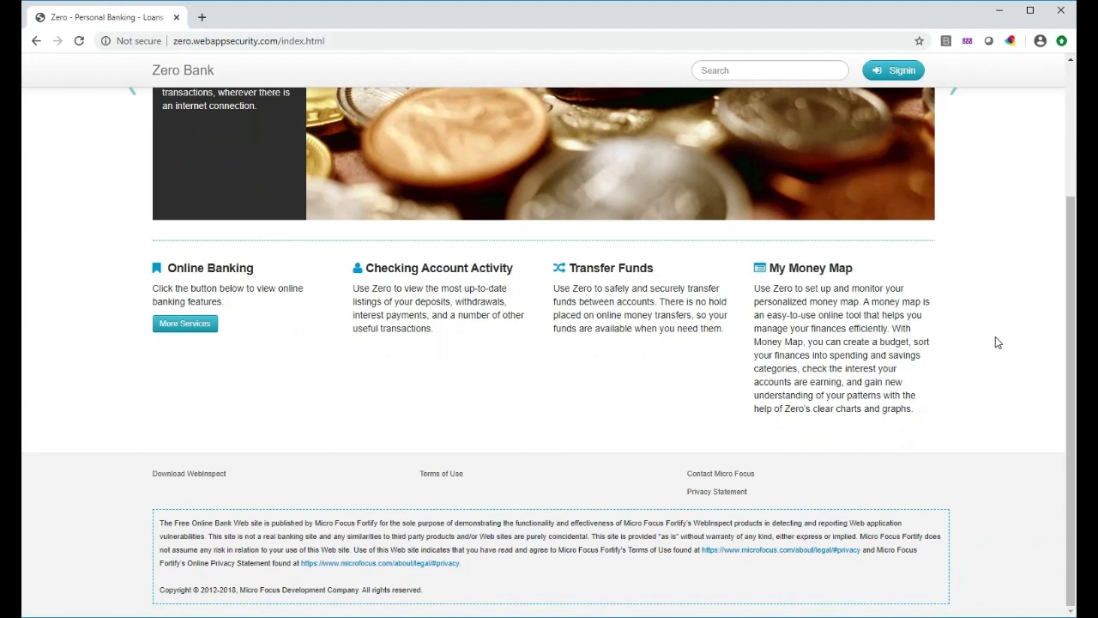
scroll(996, 341, up, 2)
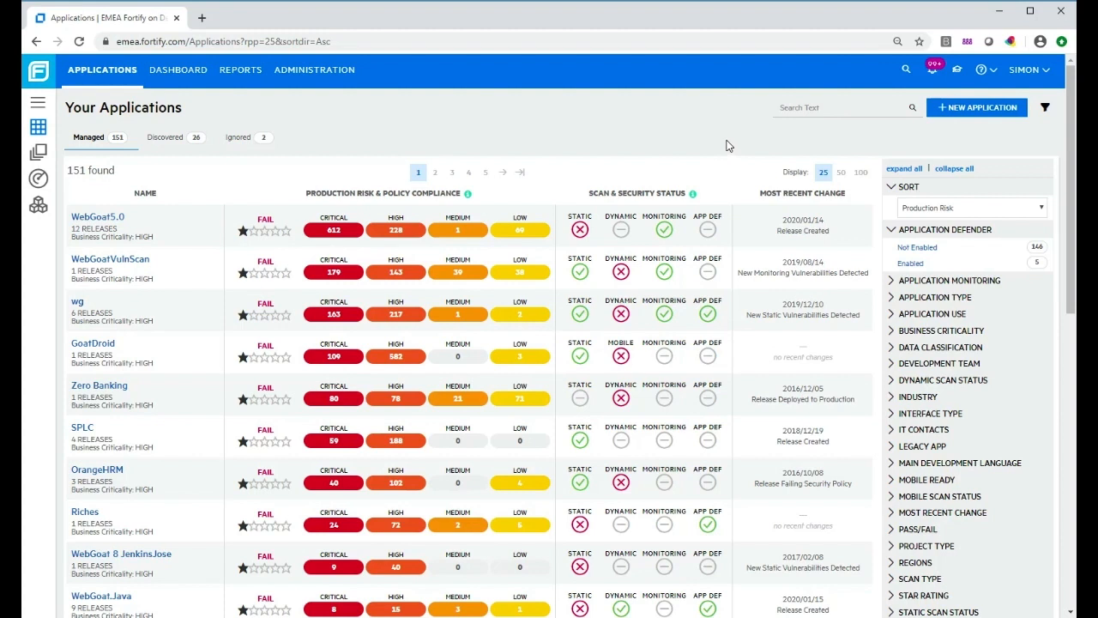
Search the applications for 'zero personal' and open Zero Personal Banking
click(794, 110)
text(zero personal)
key(Return)
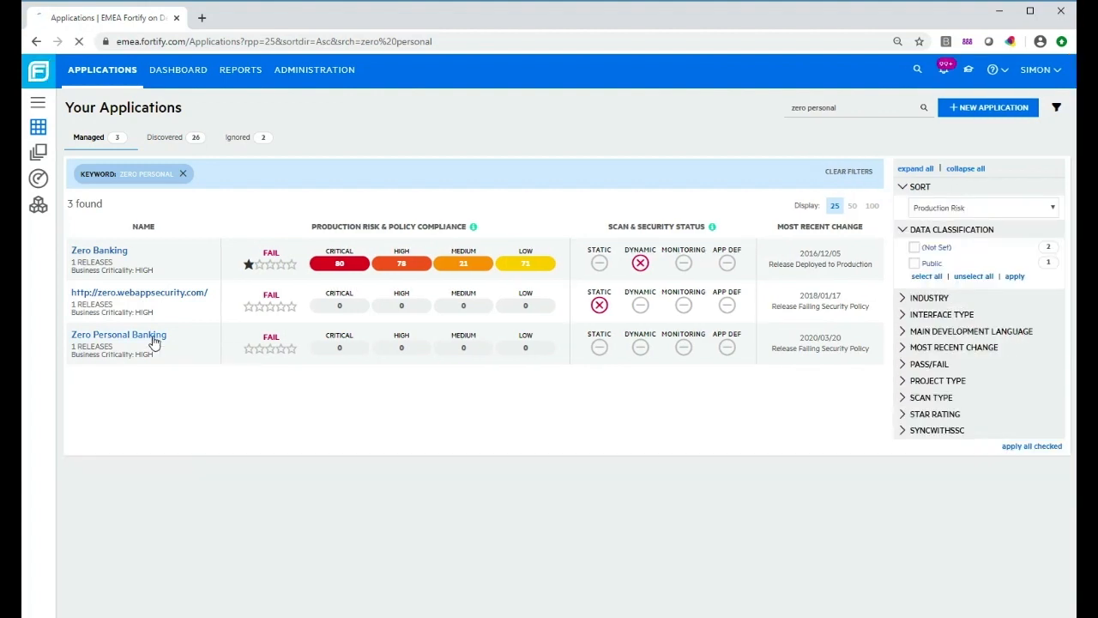
click(153, 342)
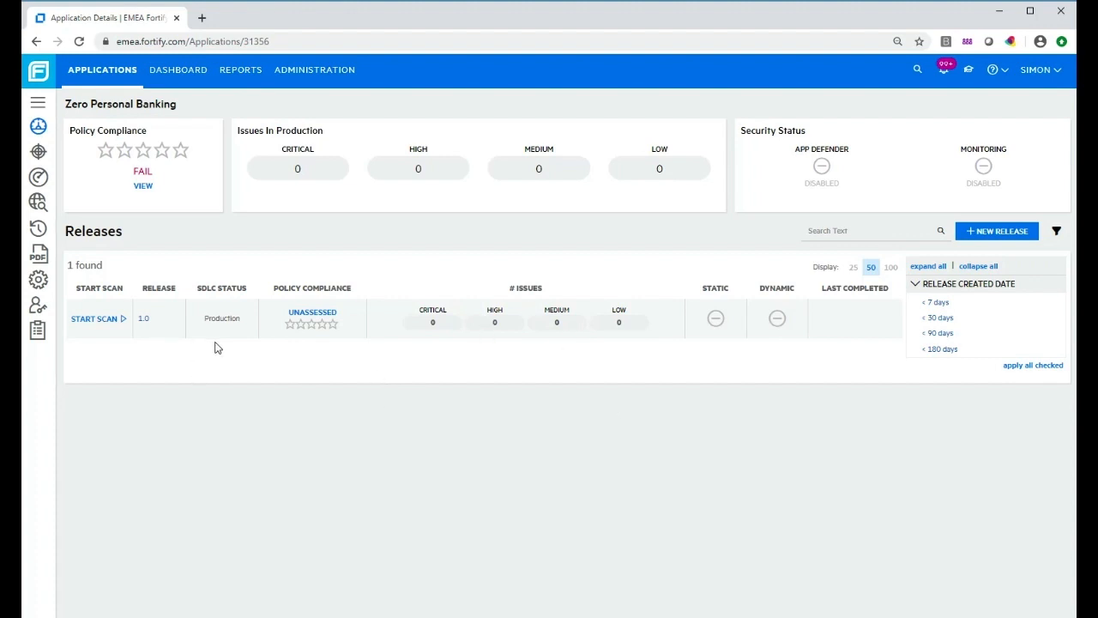
Start a Dynamic scan for release 1.0
click(106, 324)
click(108, 358)
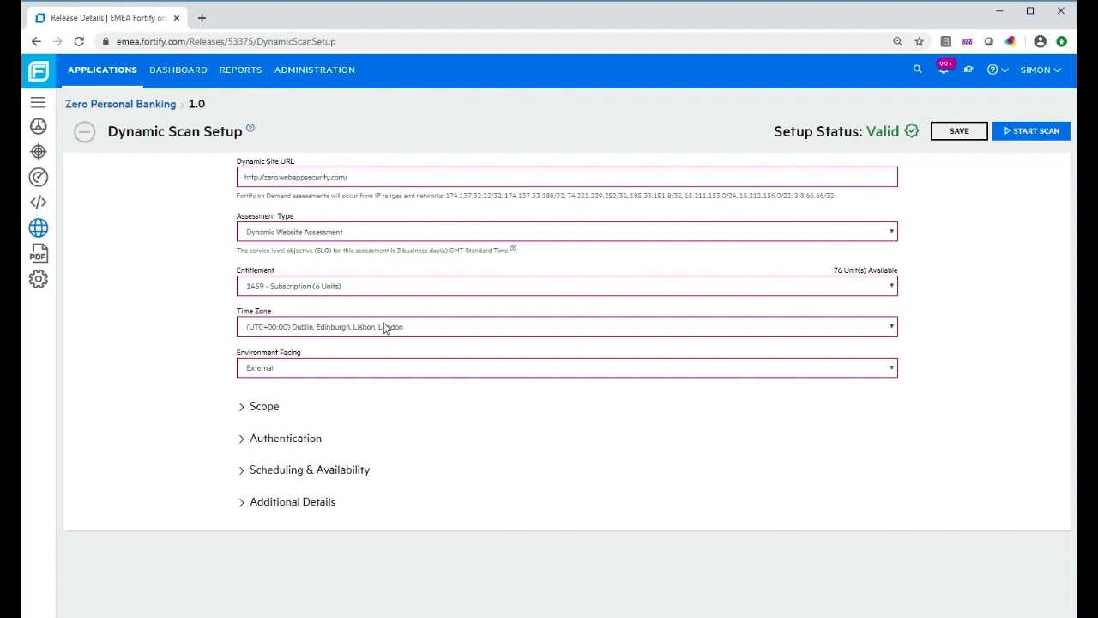
Set the assessment type to Dynamic Website Assessment and list the available entitlements
click(360, 234)
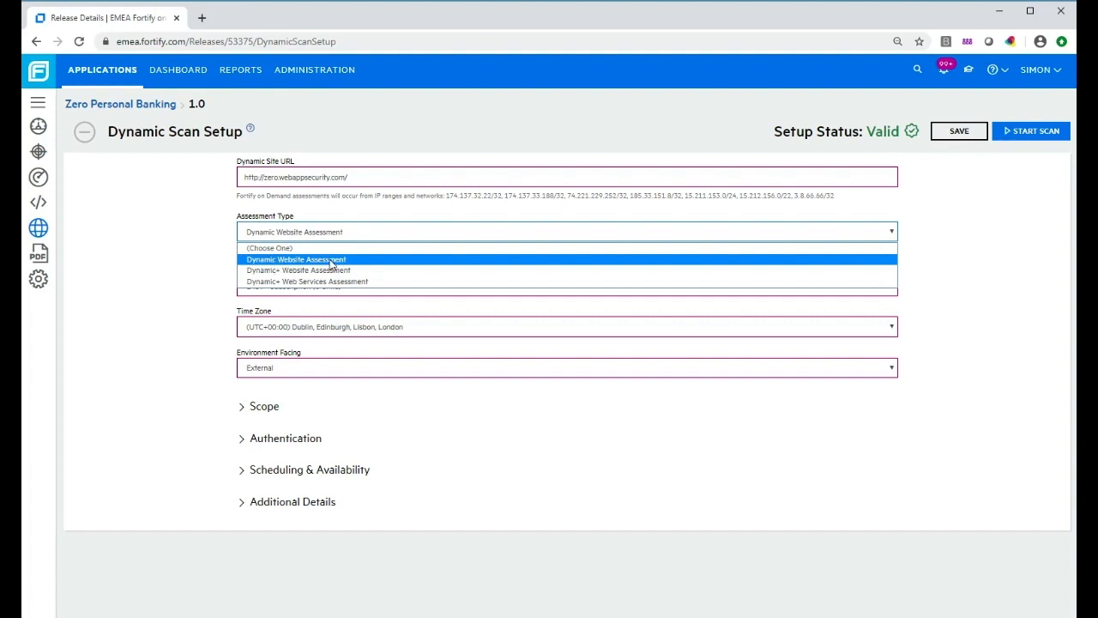
click(363, 260)
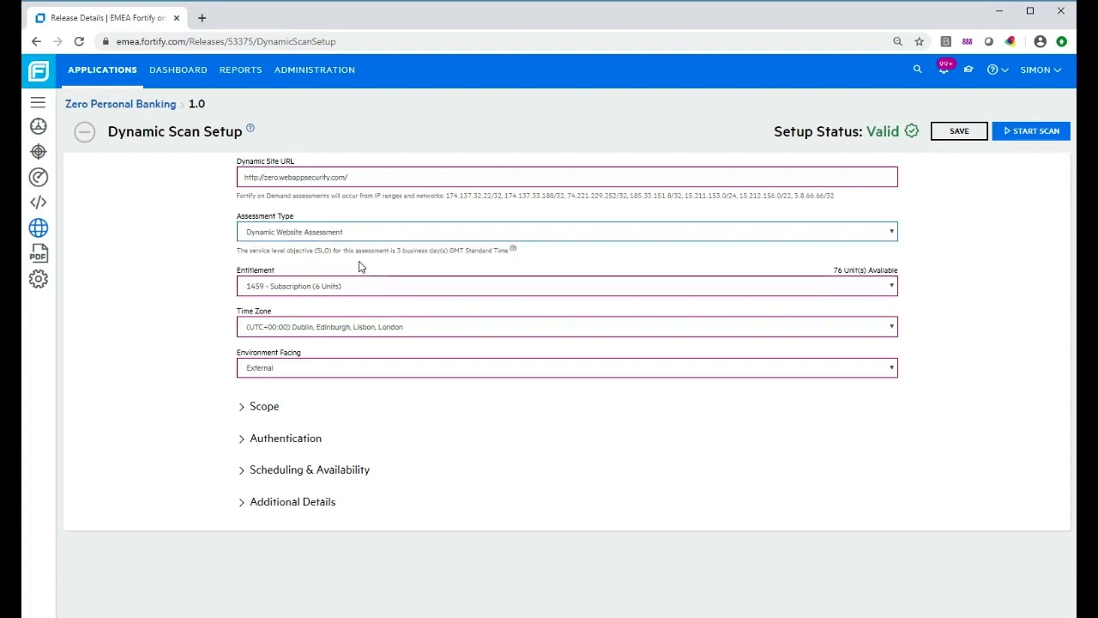
click(330, 292)
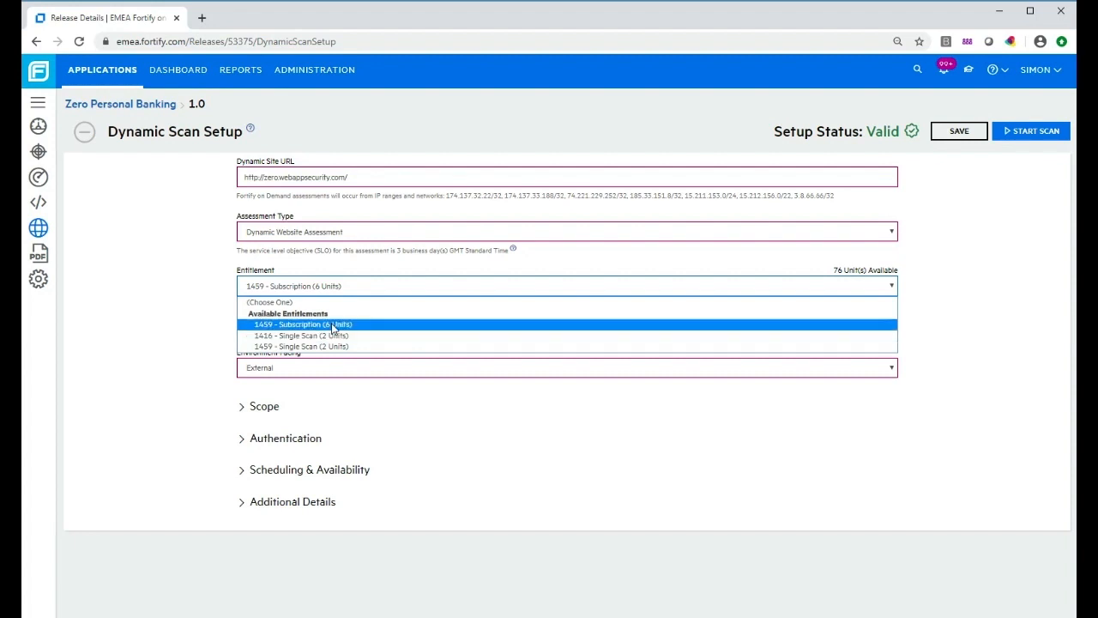
Use entitlement 1459 - Subscription (6 Units), keep External environment facing, and expand Scope
click(333, 326)
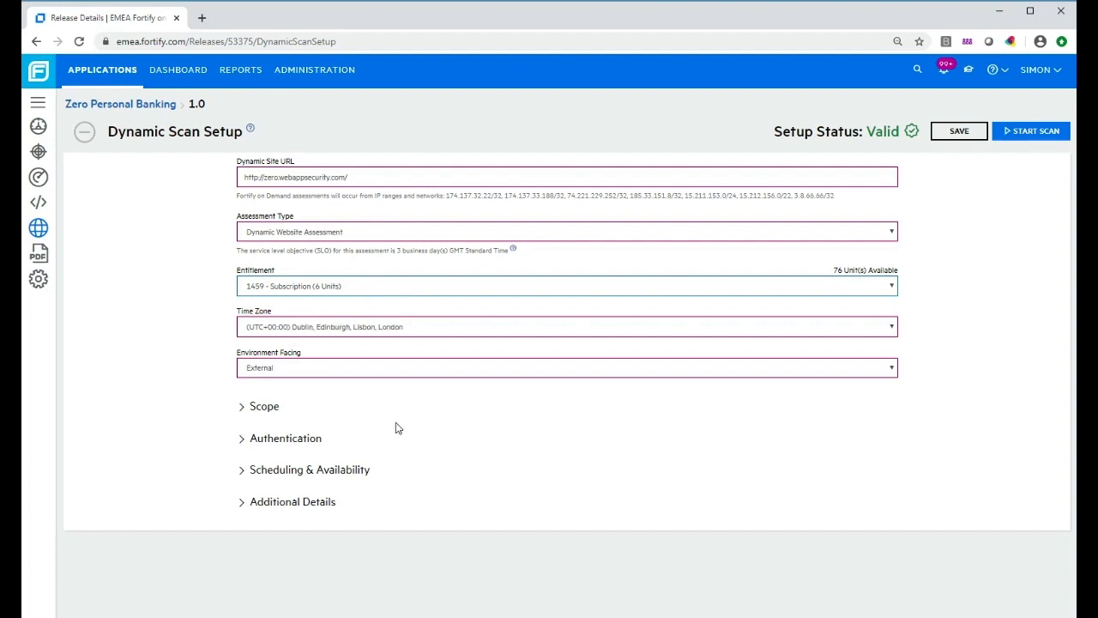
click(316, 366)
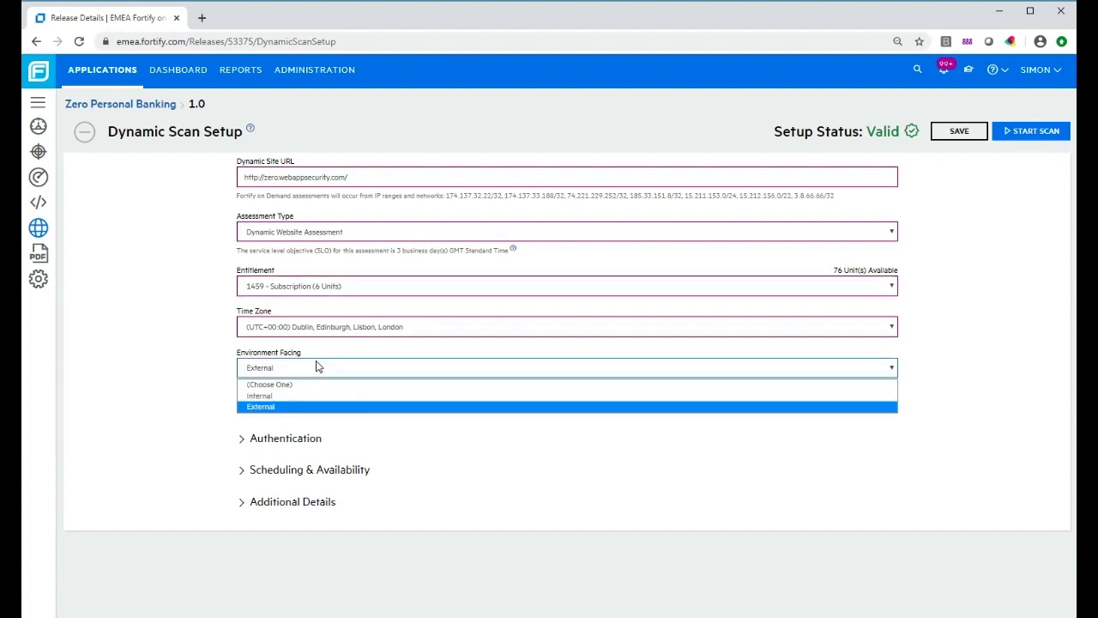
click(312, 408)
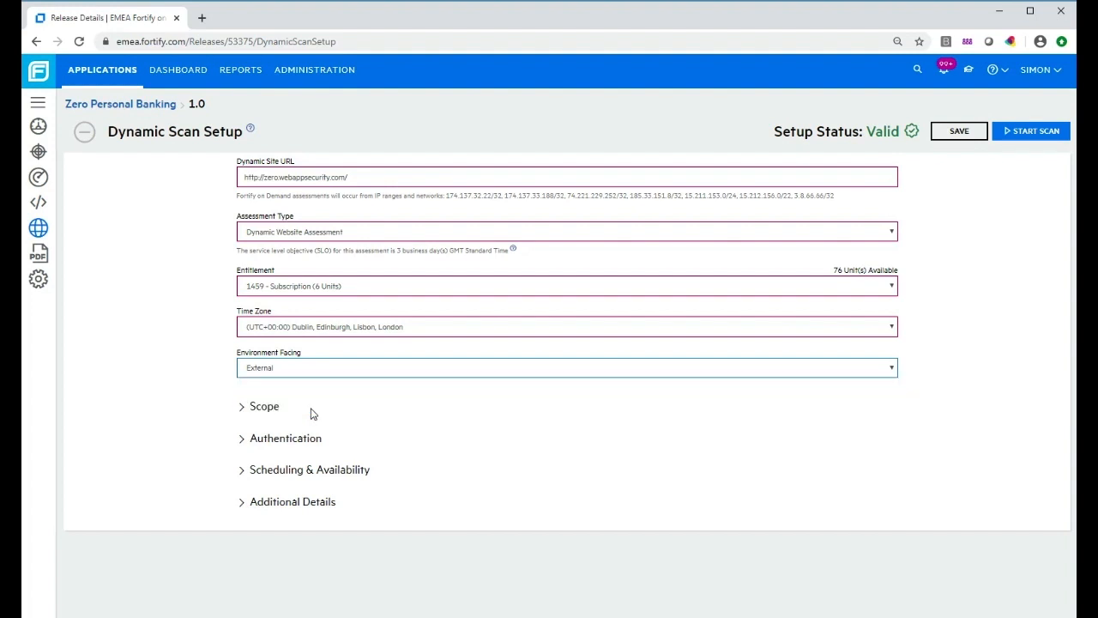
click(244, 415)
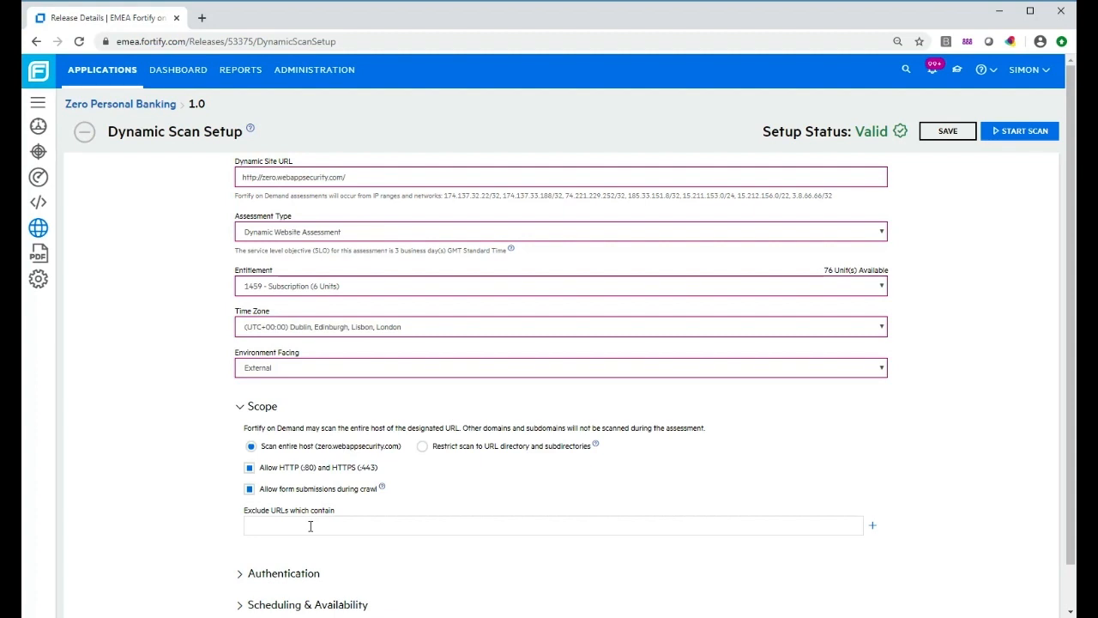
Leave Exclude URLs empty after trying a pasted URL with 'stats', then collapse Scope
click(311, 526)
text(http://zero.webappsecurity.com/)
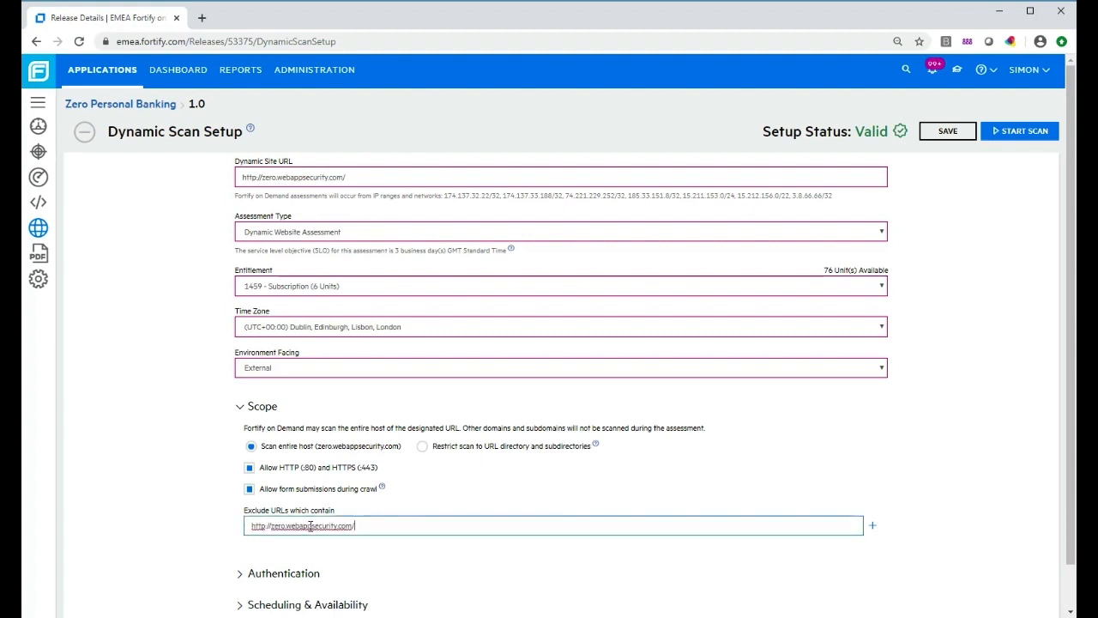
text(stats)
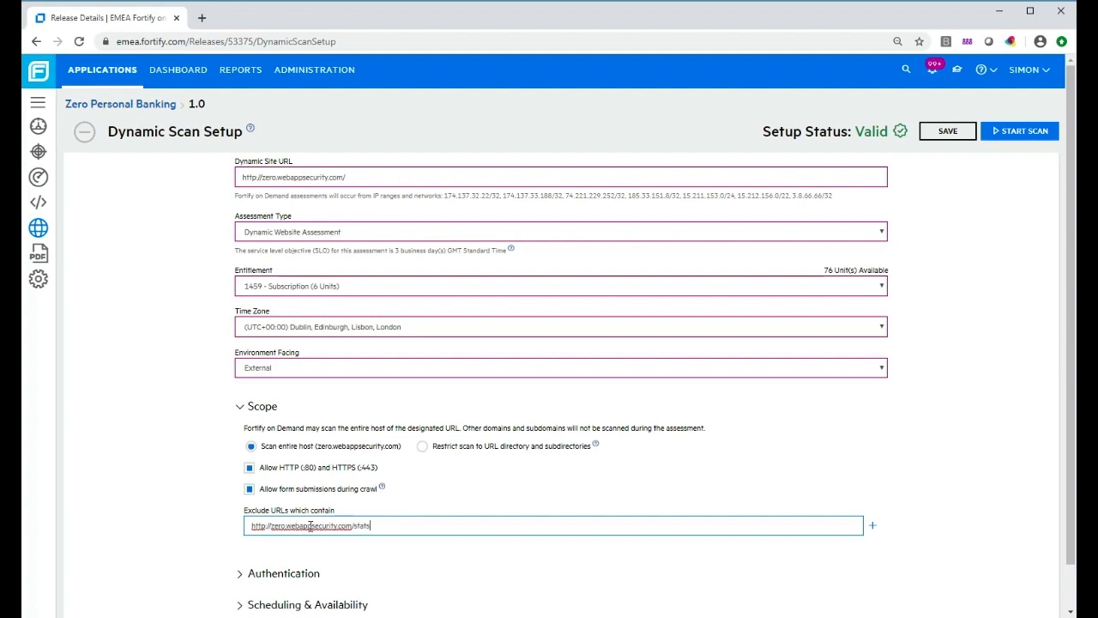
key(BackSpace)
key(BackSpace)
key(BackSpace)
key(BackSpace)
key(BackSpace)
key(BackSpace)
key(BackSpace)
key(BackSpace)
key(BackSpace)
key(BackSpace)
key(BackSpace)
key(BackSpace)
key(BackSpace)
key(BackSpace)
key(BackSpace)
key(BackSpace)
key(BackSpace)
key(BackSpace)
key(BackSpace)
key(BackSpace)
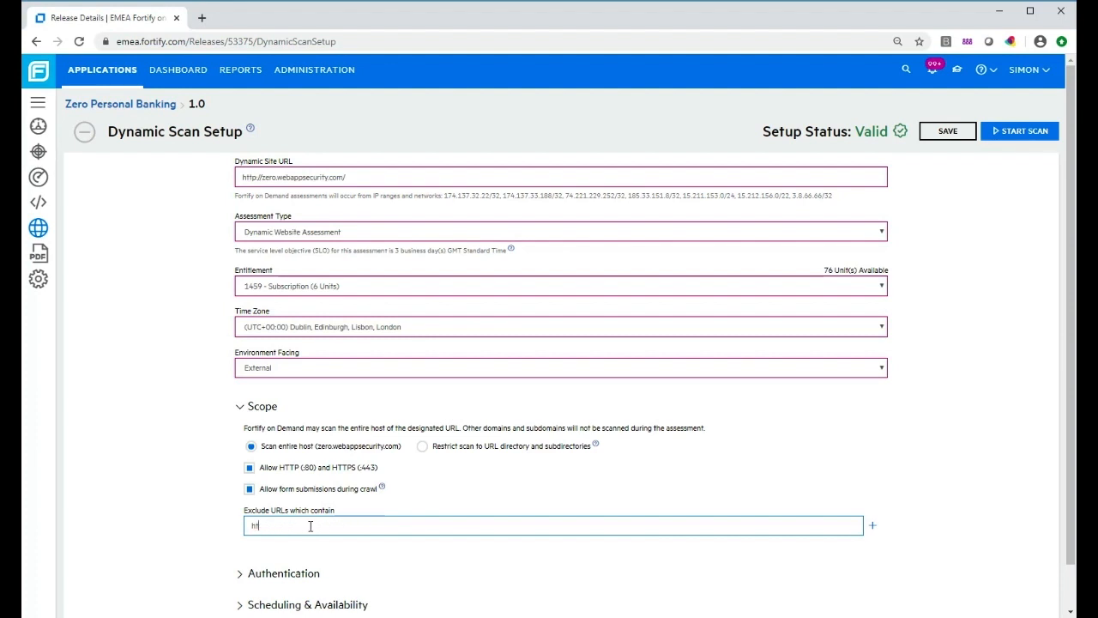
click(241, 407)
Expand Authentication and scroll to the forms login's primary and secondary credentials
click(242, 439)
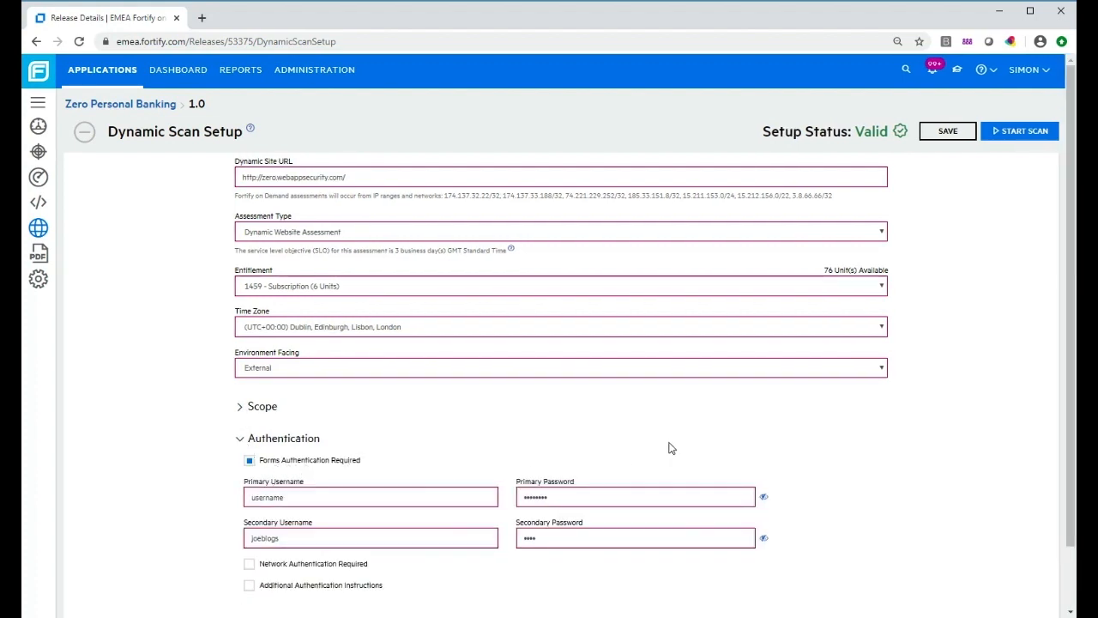
scroll(669, 445, down, 1)
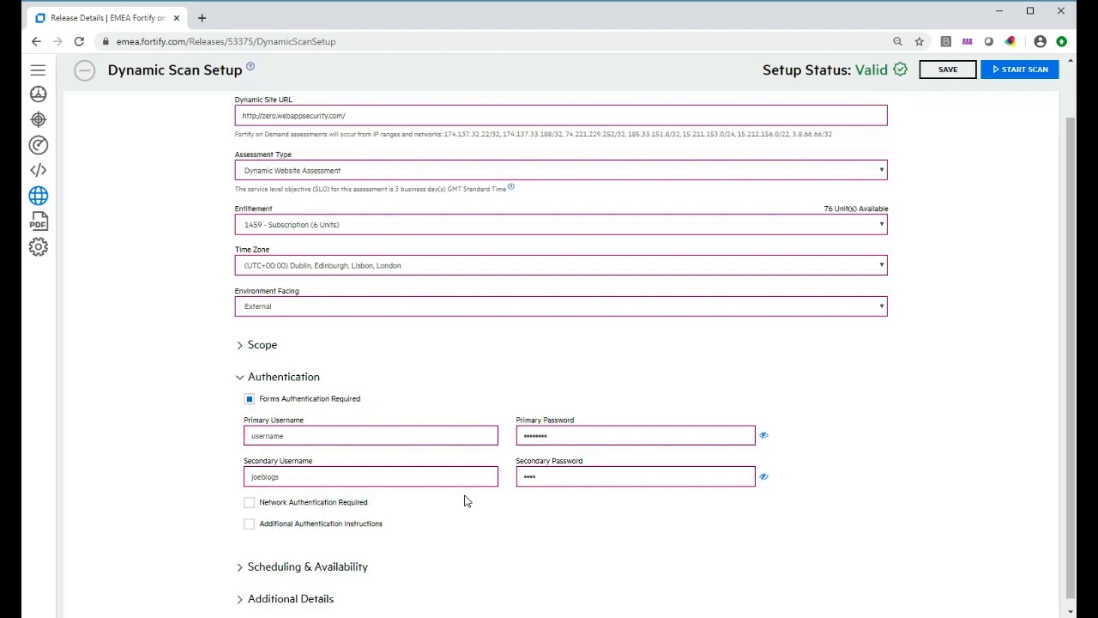
Review Scheduling & Availability (all day, every day, no repeat), then expand Additional Details
click(240, 378)
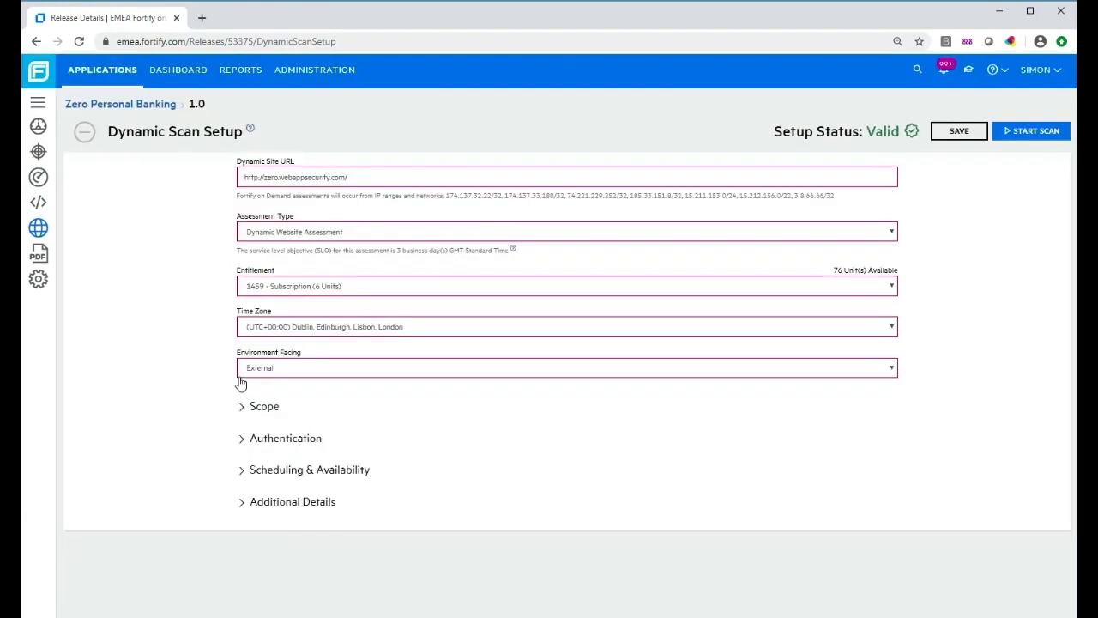
click(241, 469)
scroll(610, 424, down, 2)
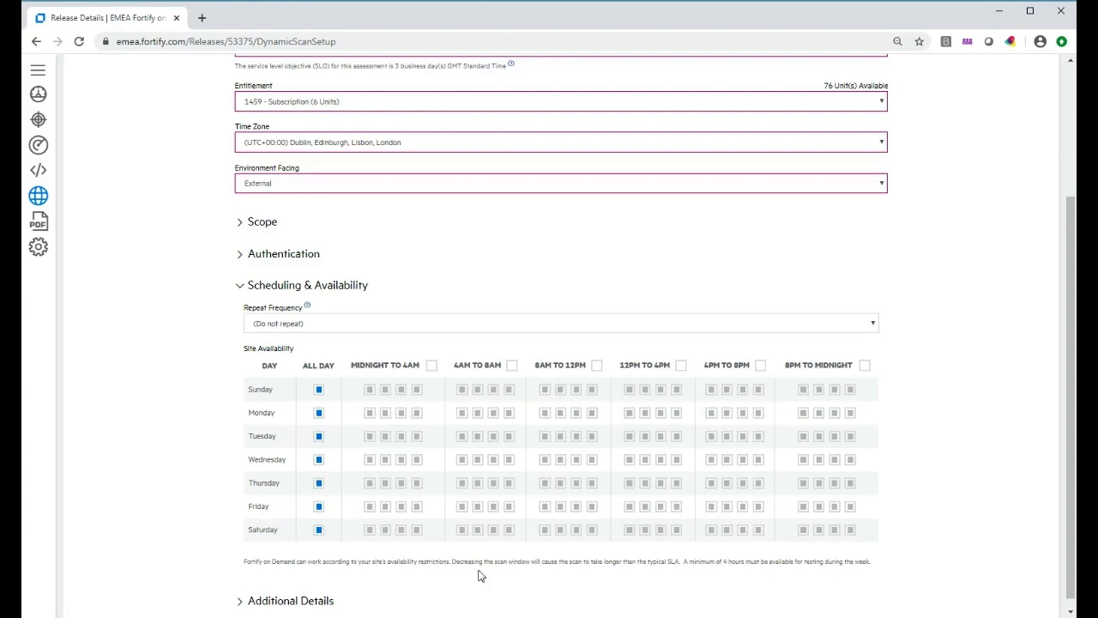
click(239, 289)
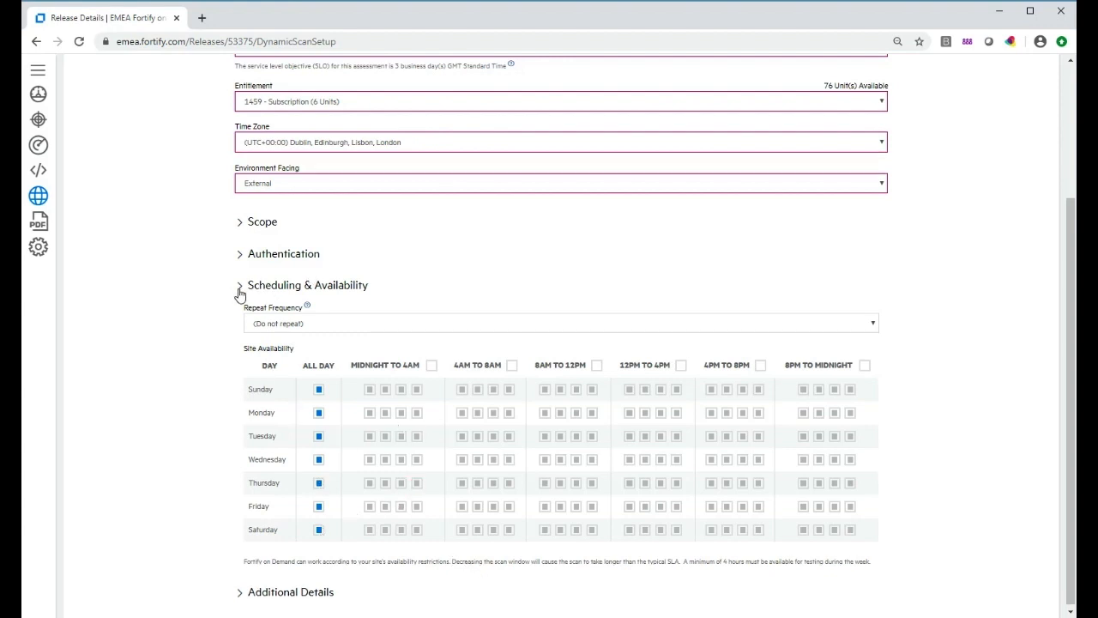
click(241, 505)
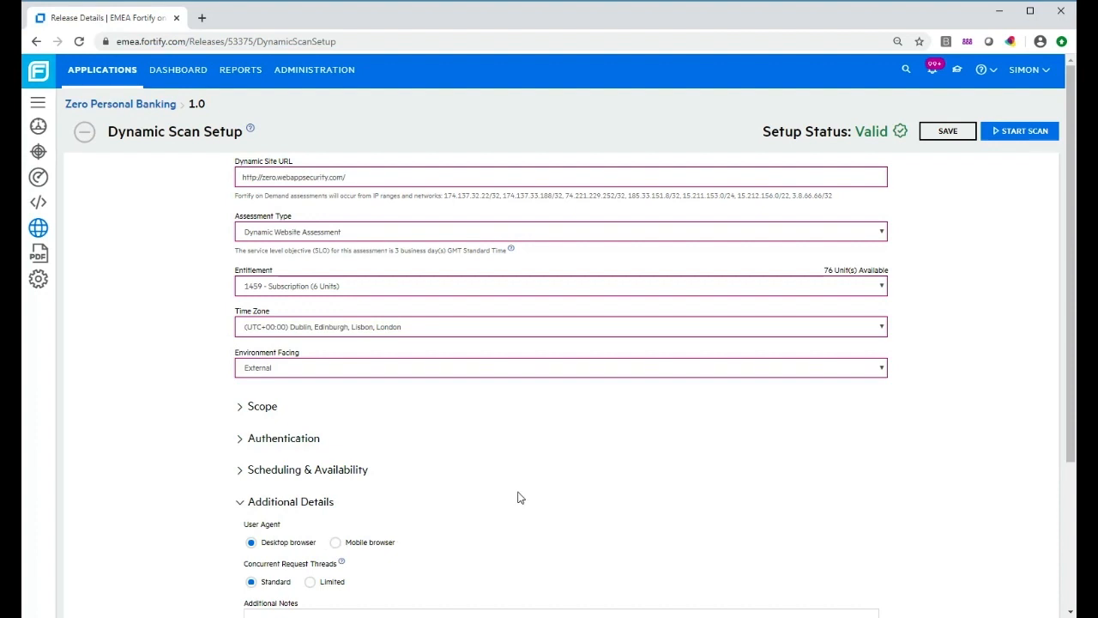
Review Additional Details (Desktop browser, Standard threads, no notes) and collapse the section
scroll(518, 498, down, 2)
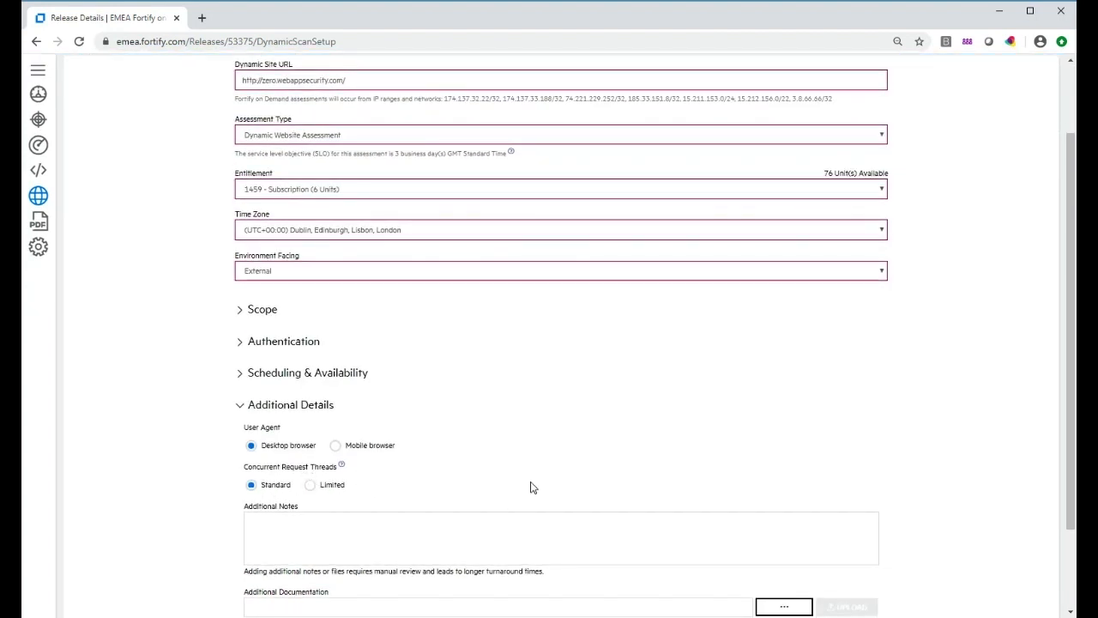
scroll(577, 462, down, 1)
scroll(578, 463, down, 1)
scroll(579, 456, down, 1)
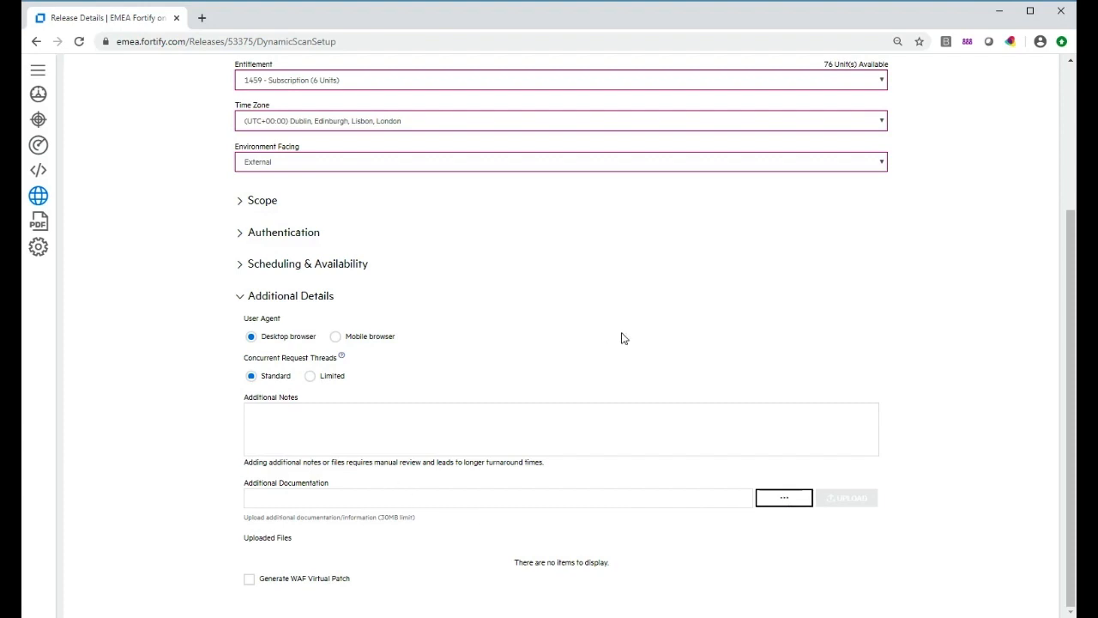
click(239, 297)
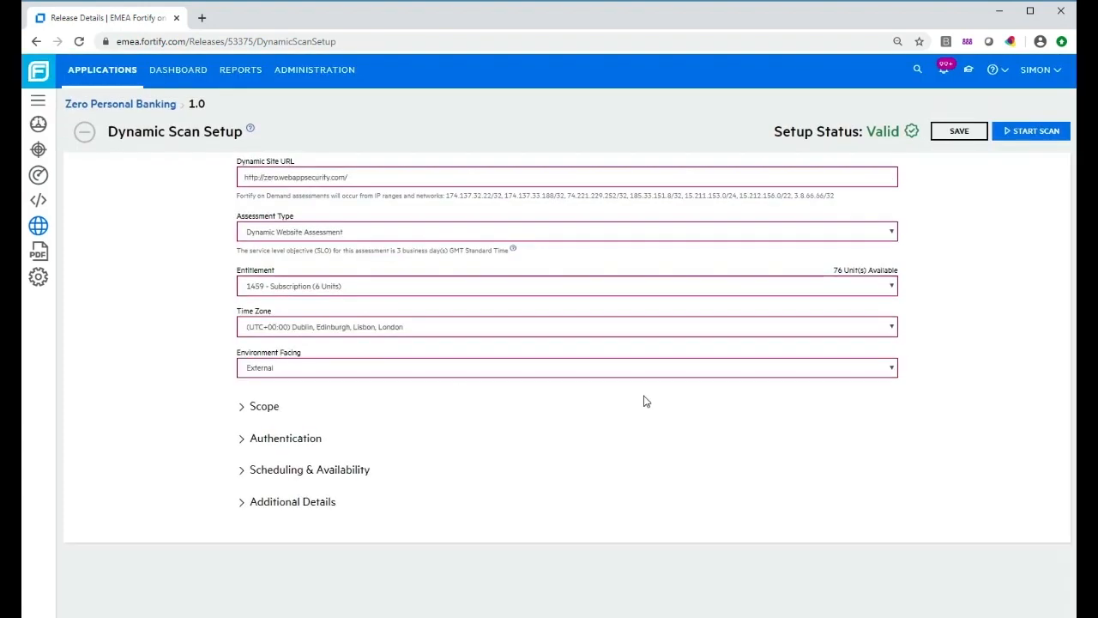
Save the Dynamic Scan Setup for release 1.0
click(965, 136)
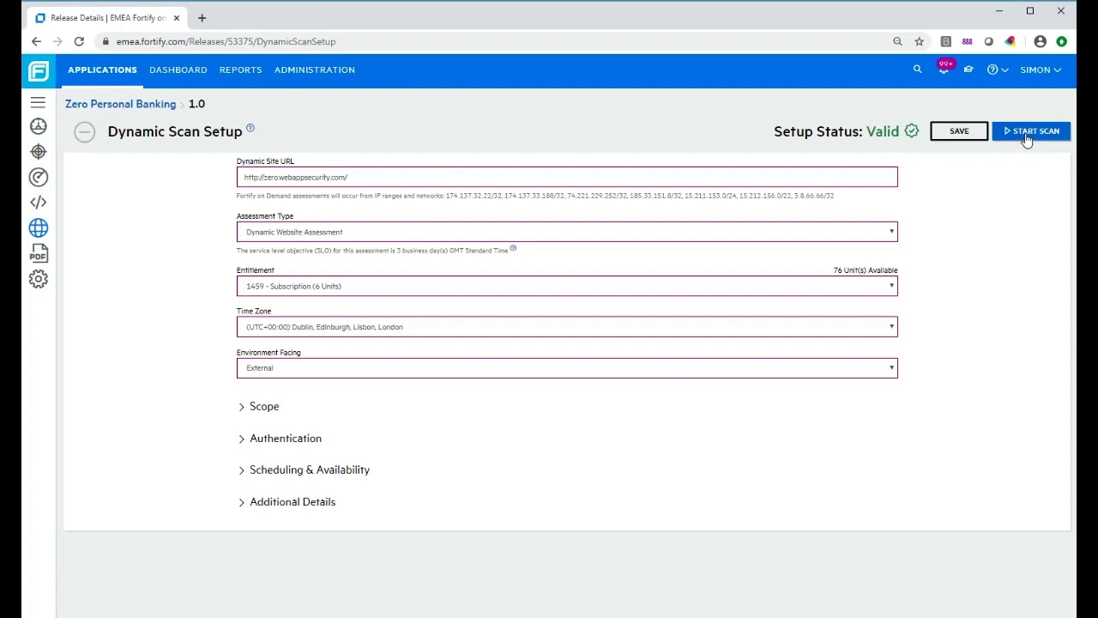
Open the Start Dynamic Scan wizard and pass the site accessibility test (200 OK) to reach the Summary
click(1027, 133)
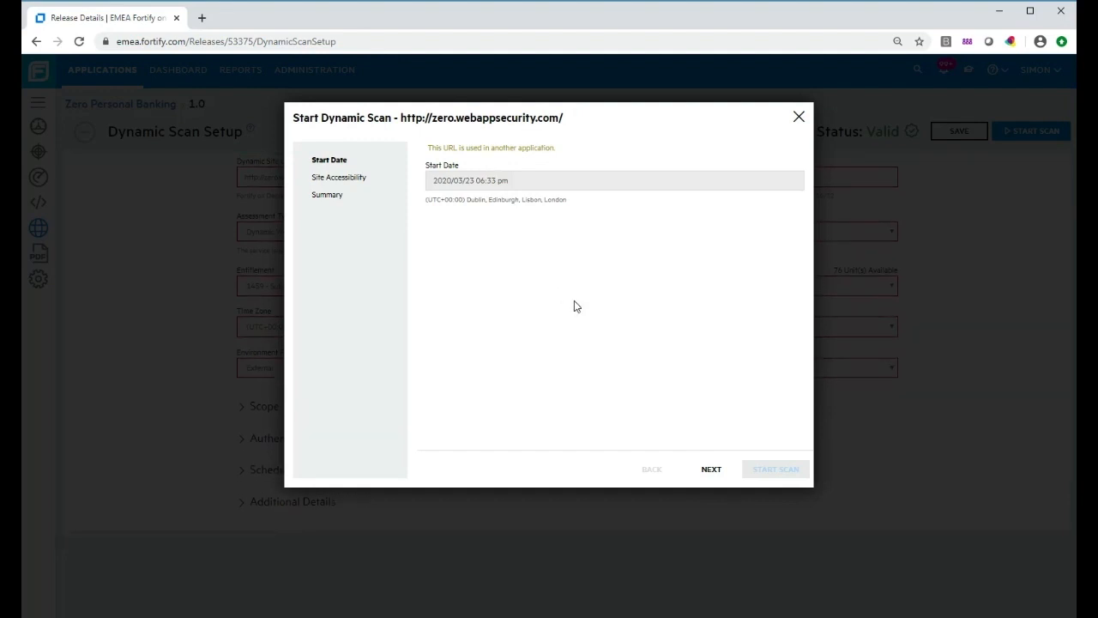
click(711, 470)
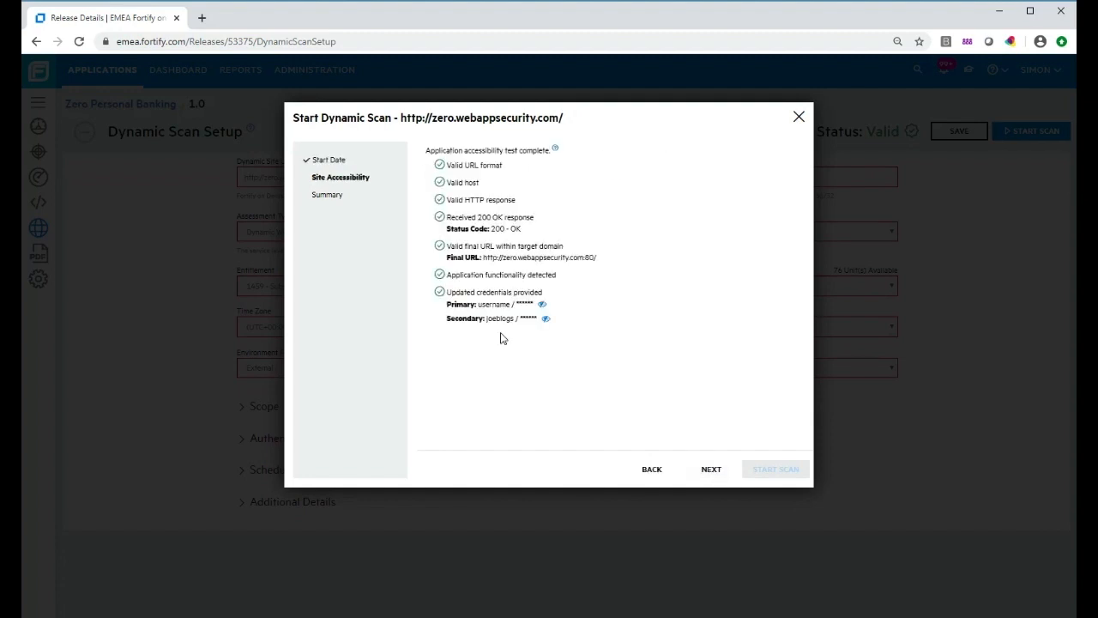
click(710, 471)
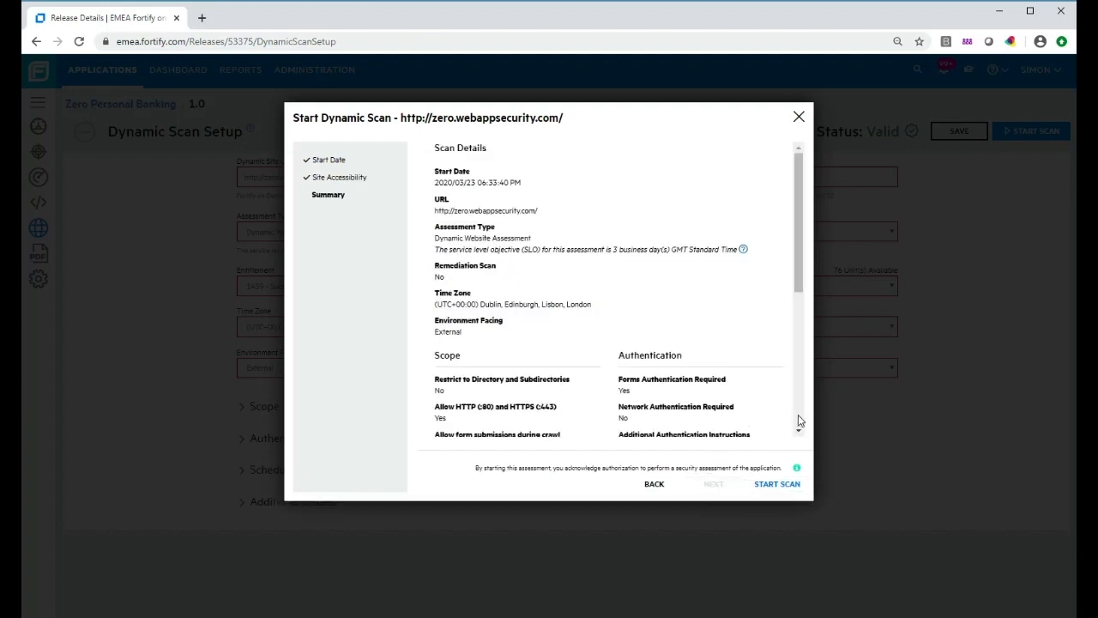
scroll(798, 416, down, 4)
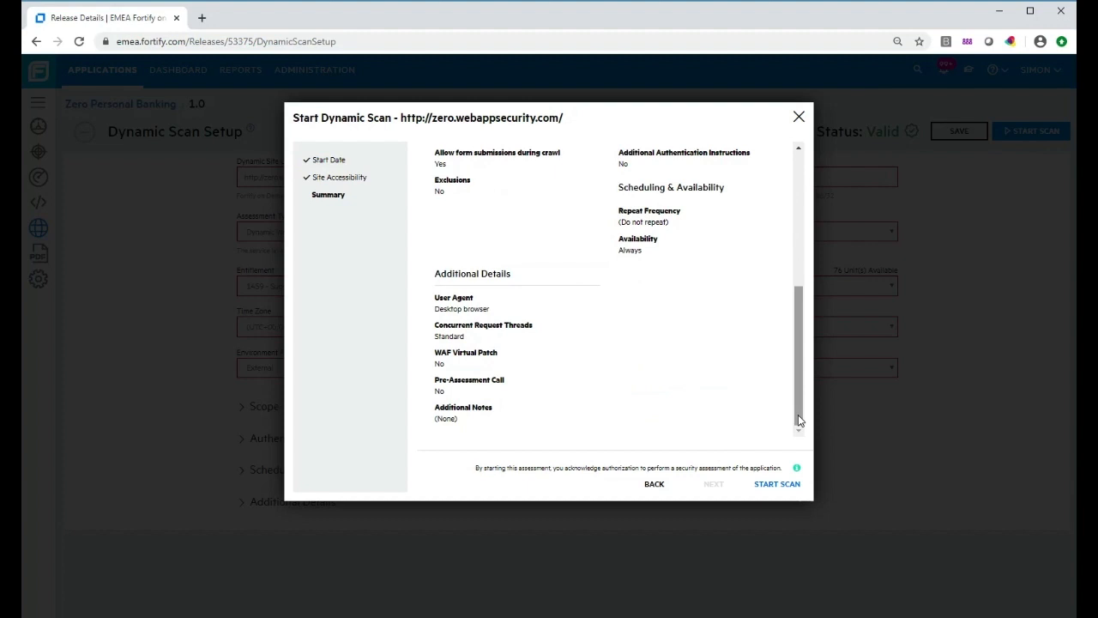
Launch the dynamic scan for 2020/03/23 and return to the Zero Personal Banking application page
click(779, 485)
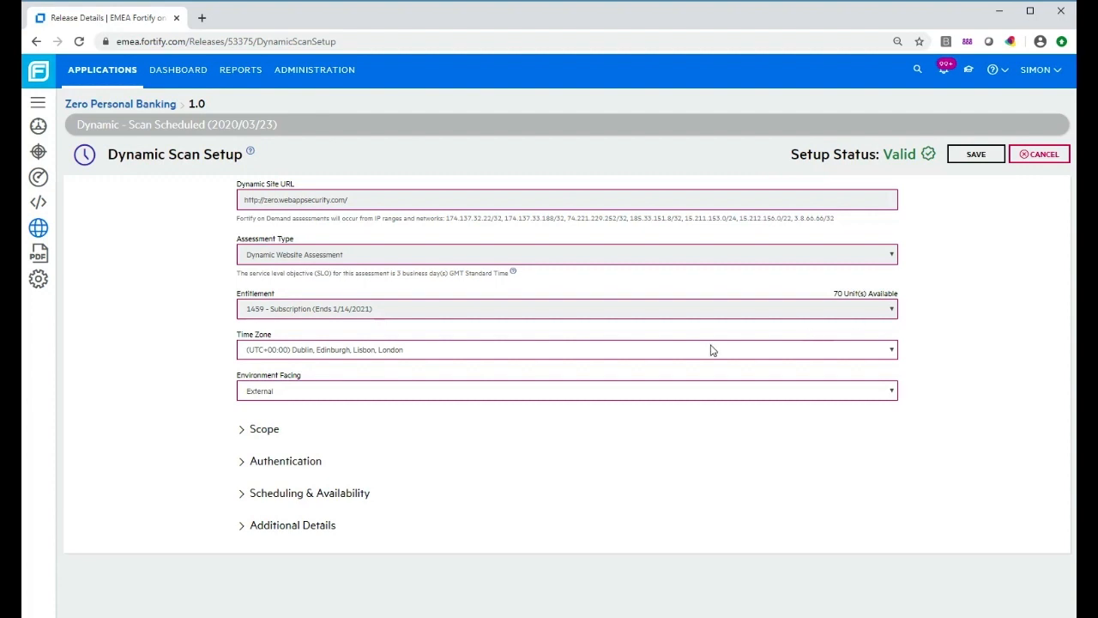
click(102, 110)
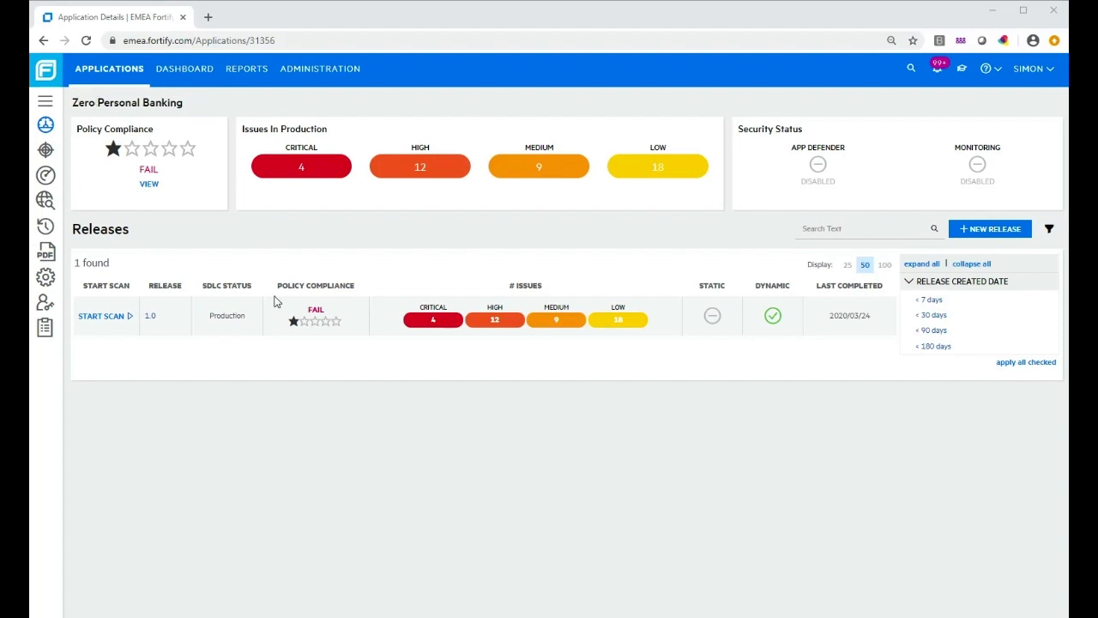
mouse_move(778, 324)
click(153, 319)
Open release 1.0 and view its Analysis chart of issues by category
click(154, 319)
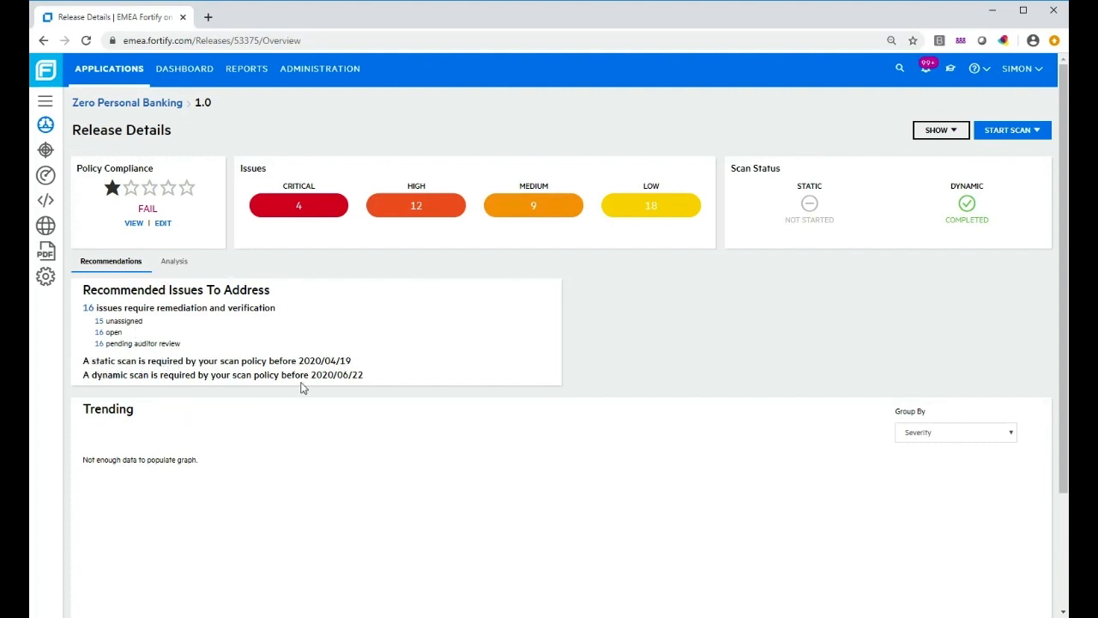
click(174, 263)
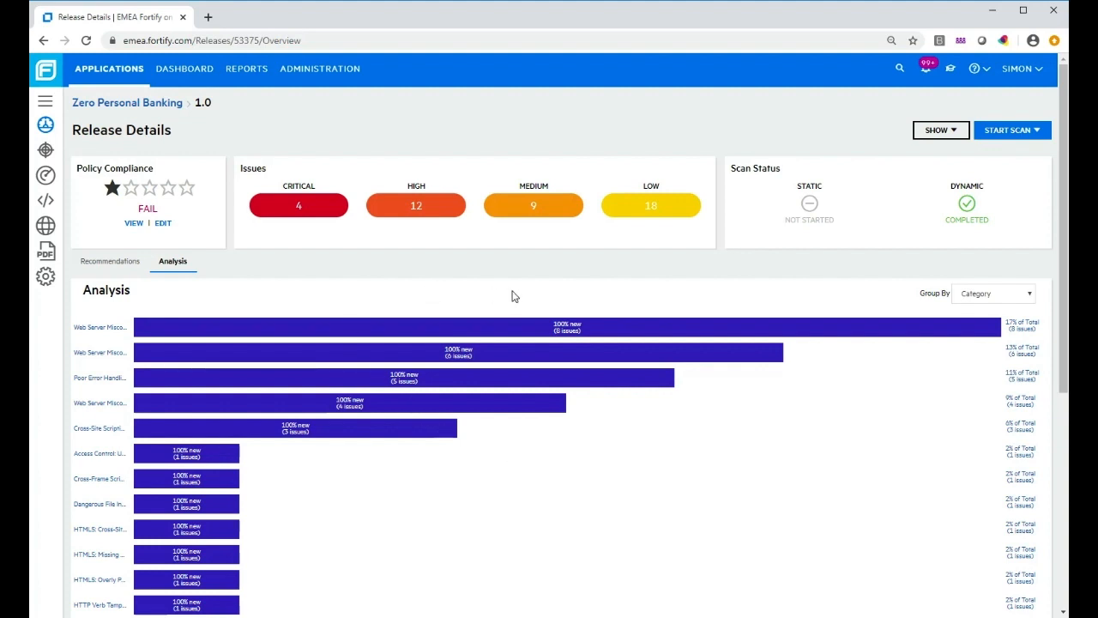
List release 1.0's 4 critical issues, showing the reflected Cross-Site Scripting finding on search.html
click(309, 212)
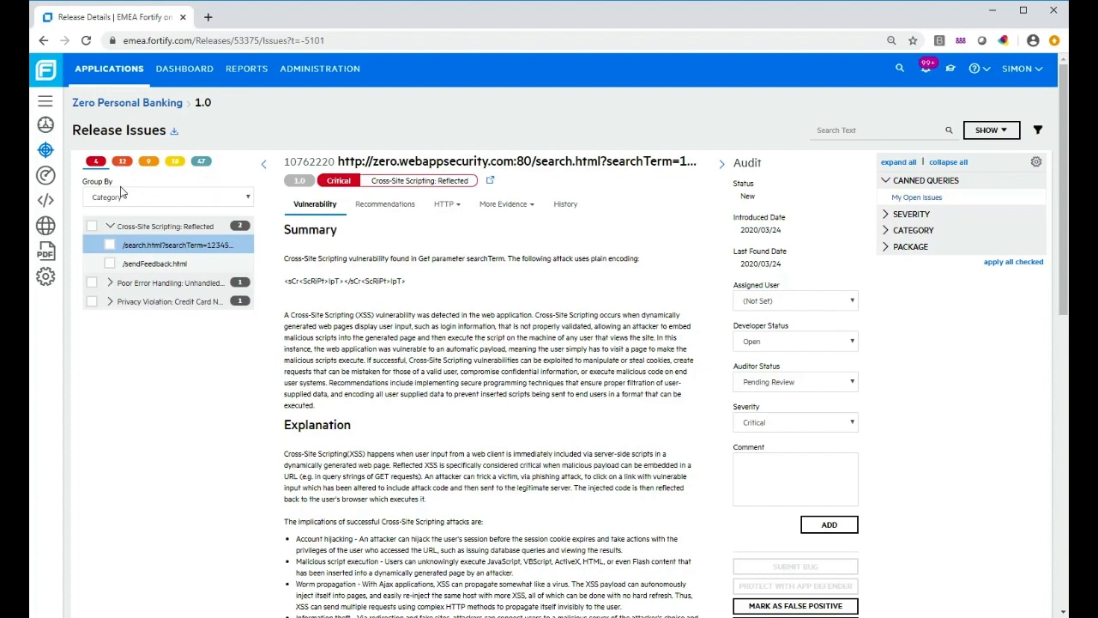
click(246, 199)
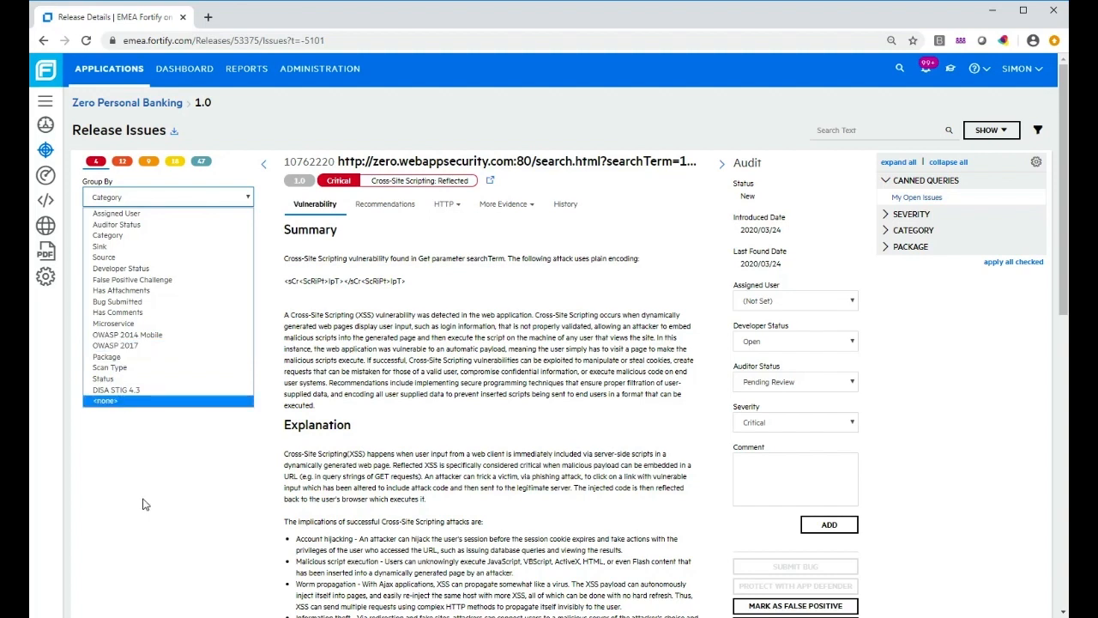
click(259, 115)
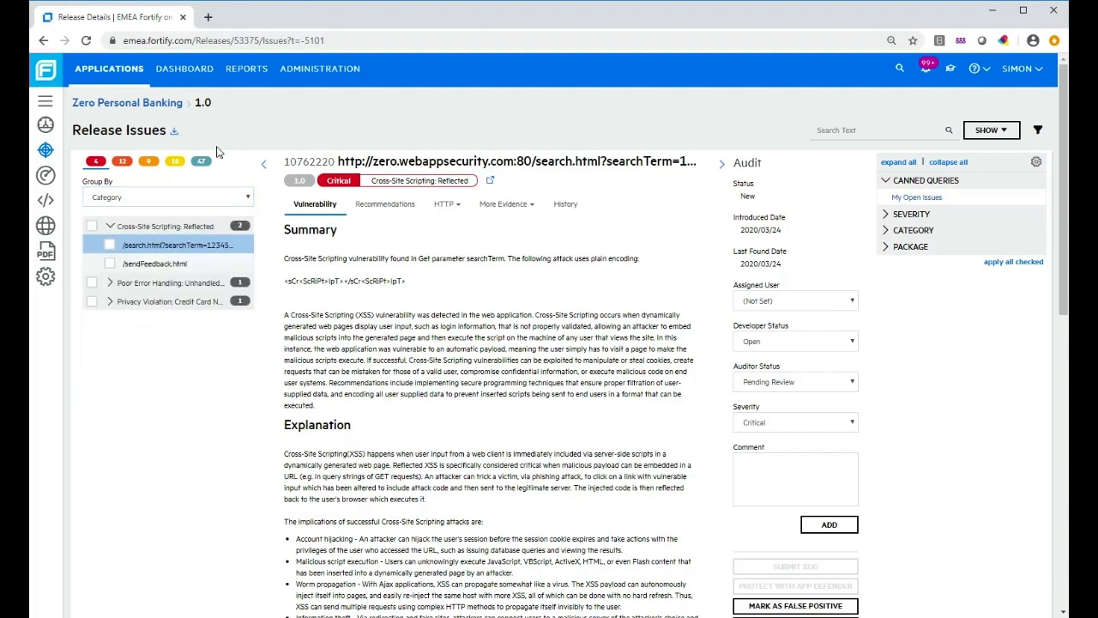
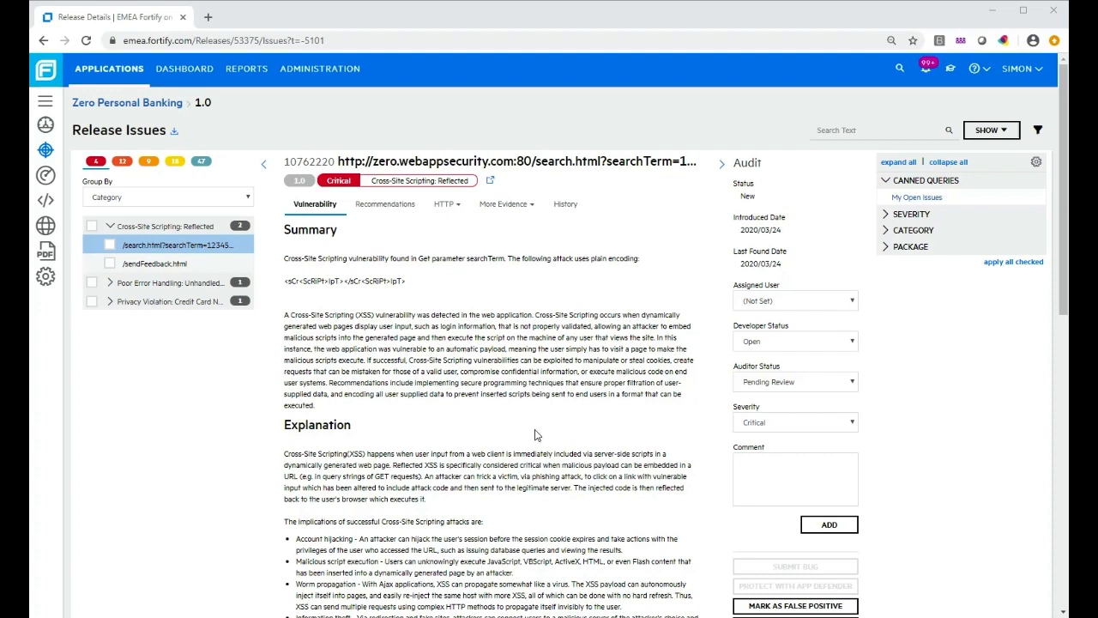
Scroll through the search.html XSS finding's Summary, Explanation and Standards, then back to the top
scroll(536, 435, down, 1)
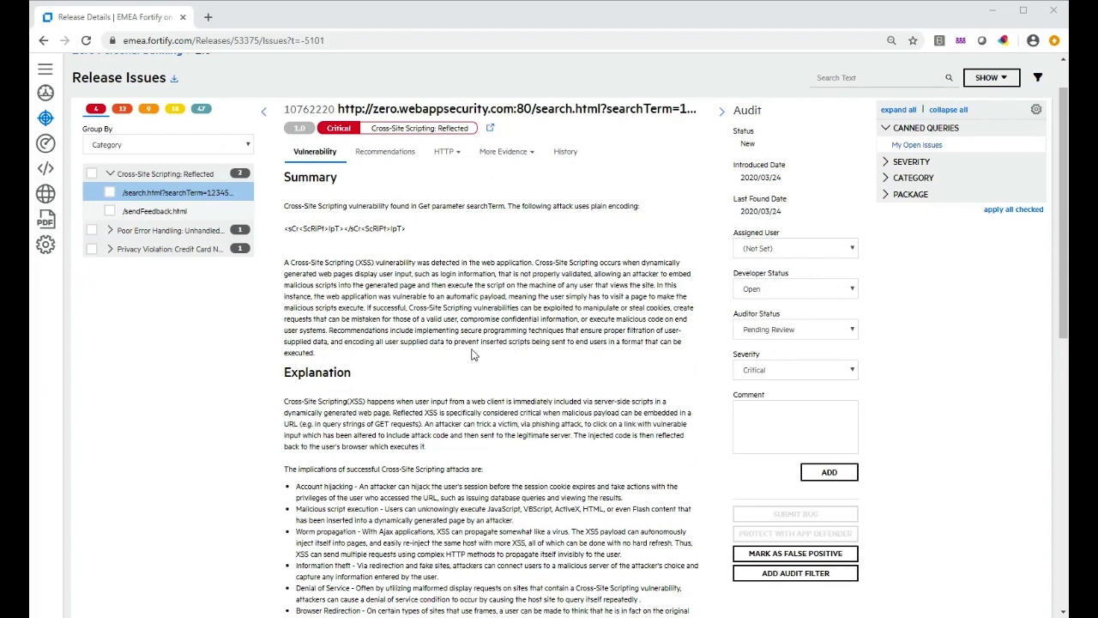
scroll(508, 371, down, 3)
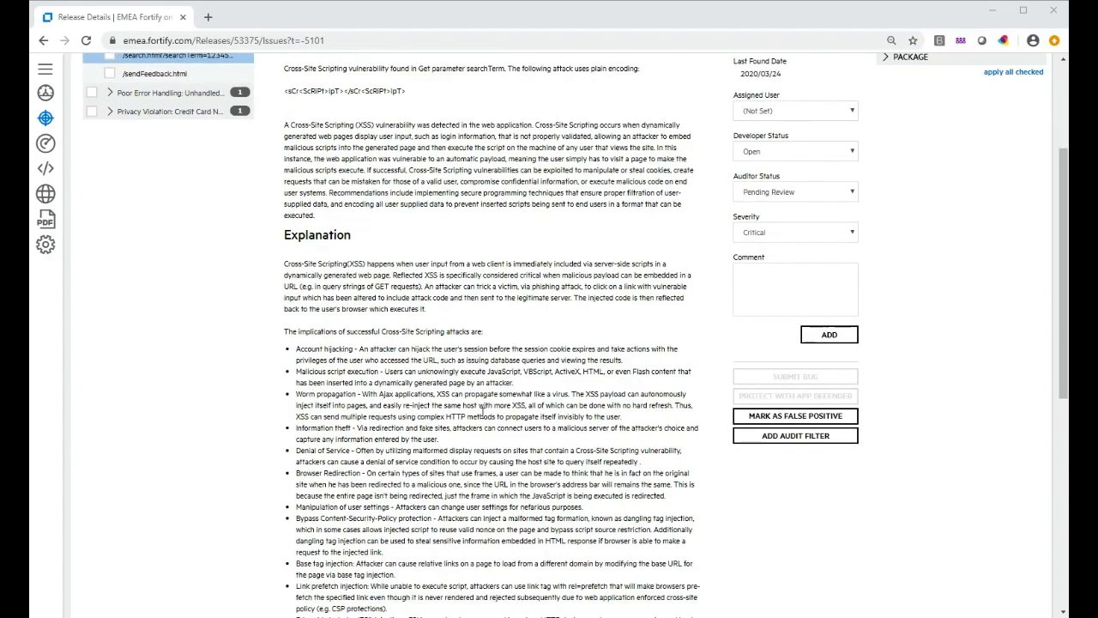
scroll(491, 416, down, 1)
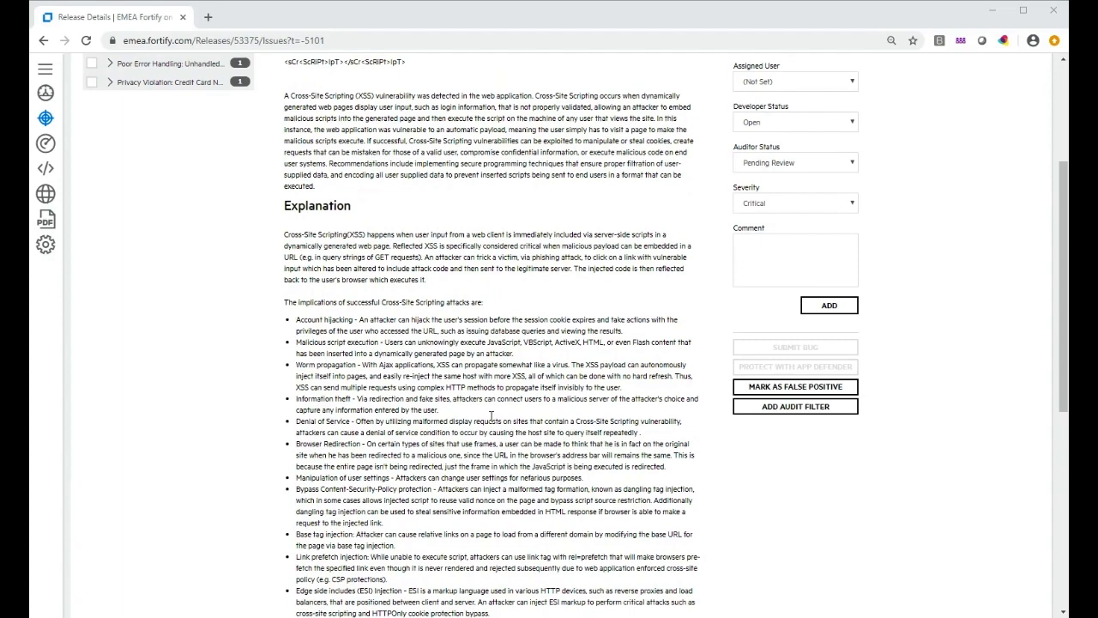
scroll(537, 455, down, 5)
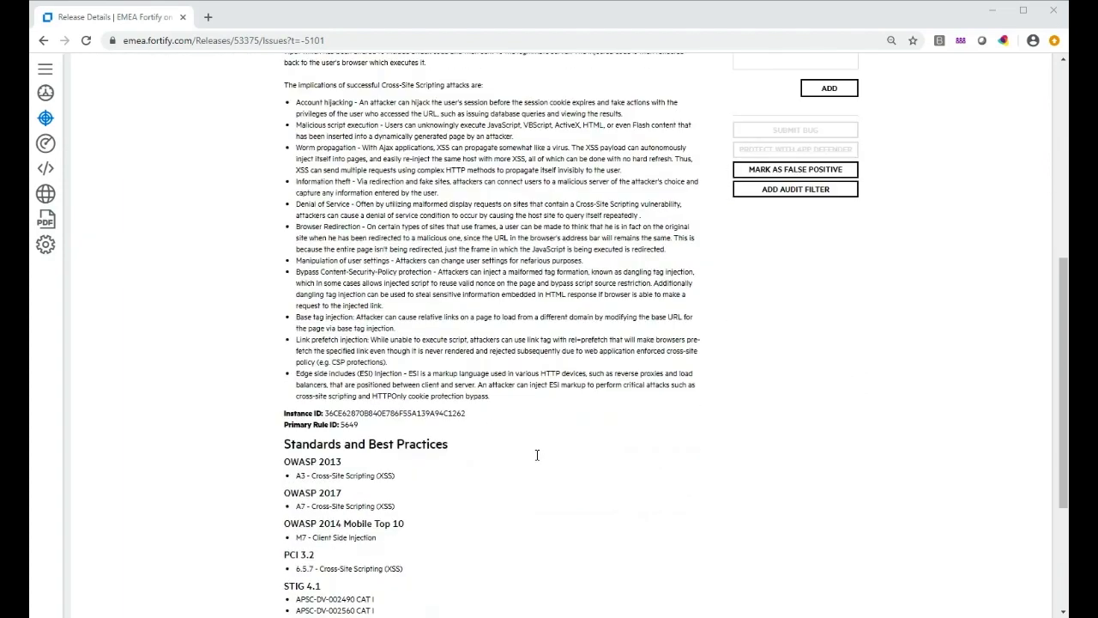
scroll(537, 455, down, 1)
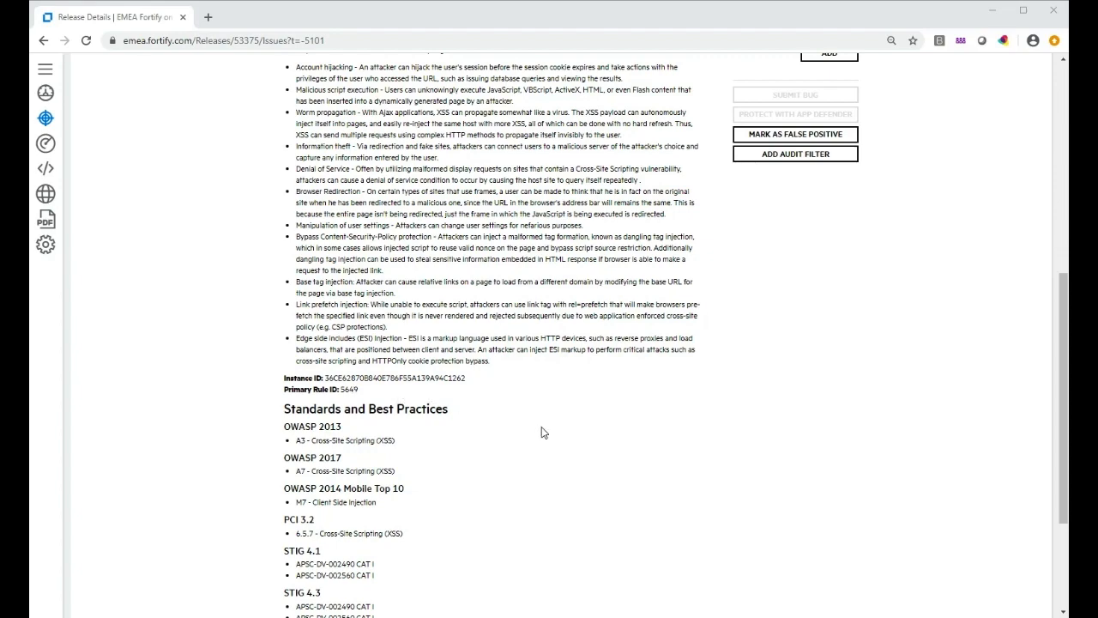
scroll(525, 452, down, 1)
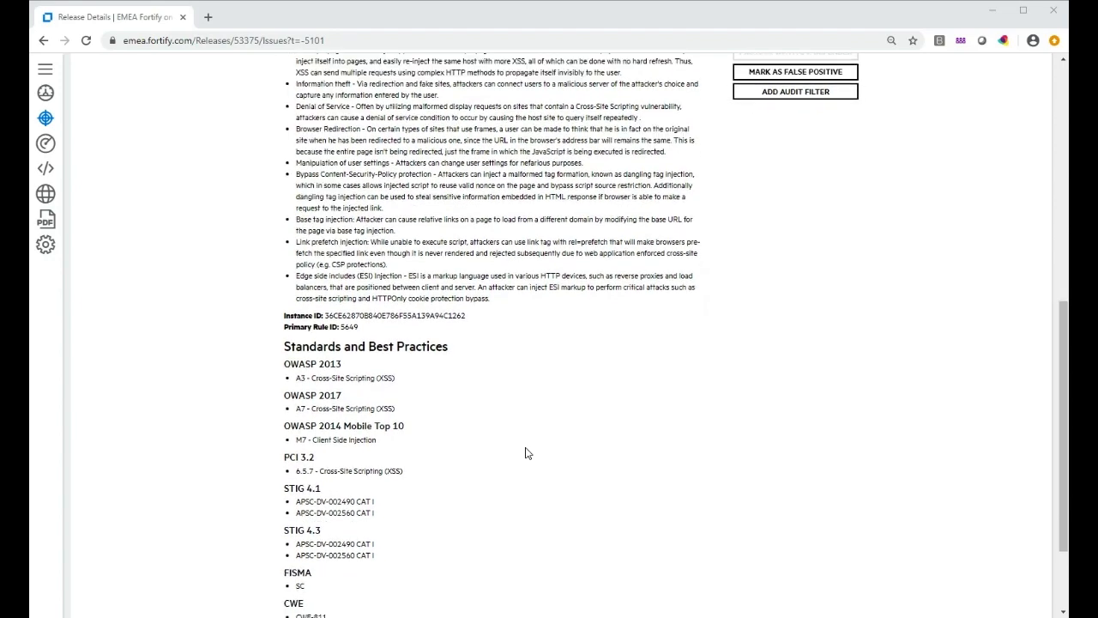
scroll(525, 452, down, 1)
scroll(592, 435, down, 1)
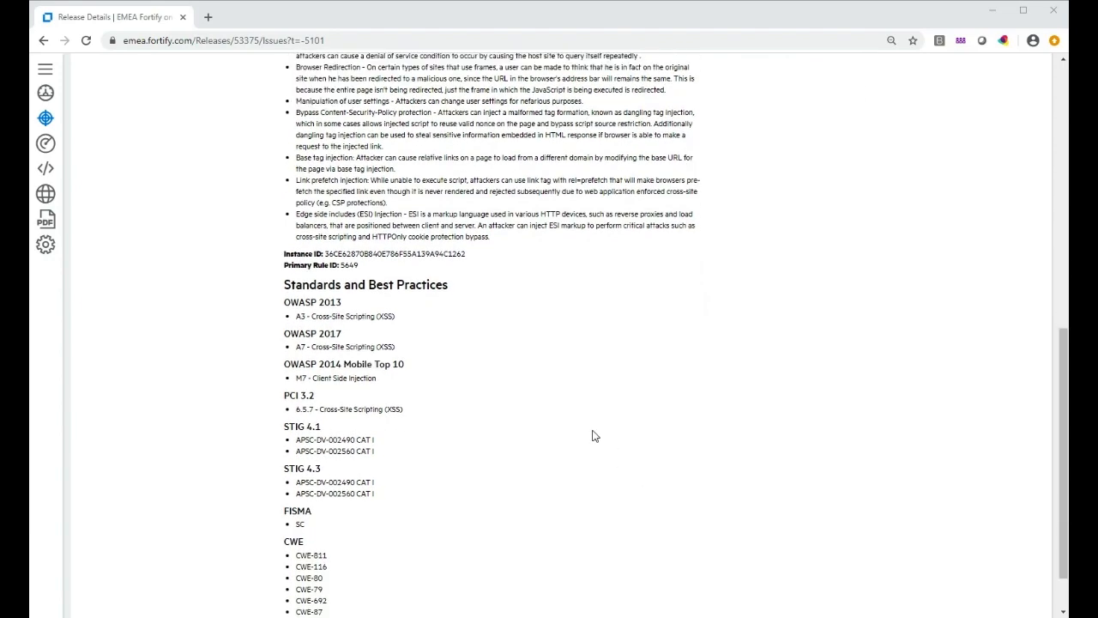
scroll(591, 436, up, 6)
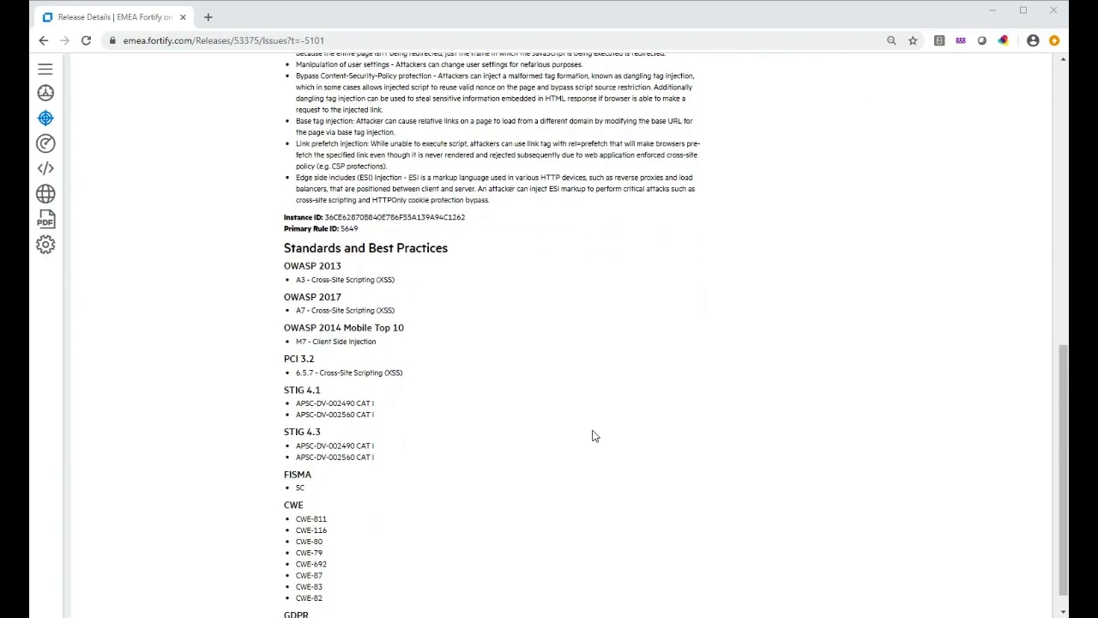
scroll(592, 436, up, 3)
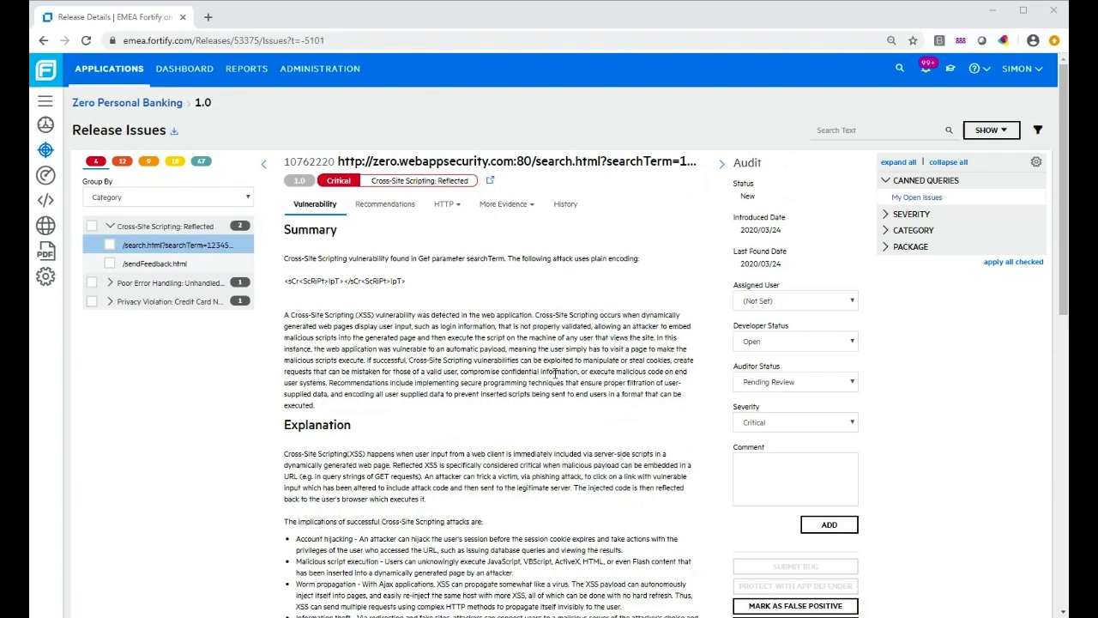
Show the finding's raw HTTP request and response with Word Wrap on both, reviewing the reflected alert script
click(442, 205)
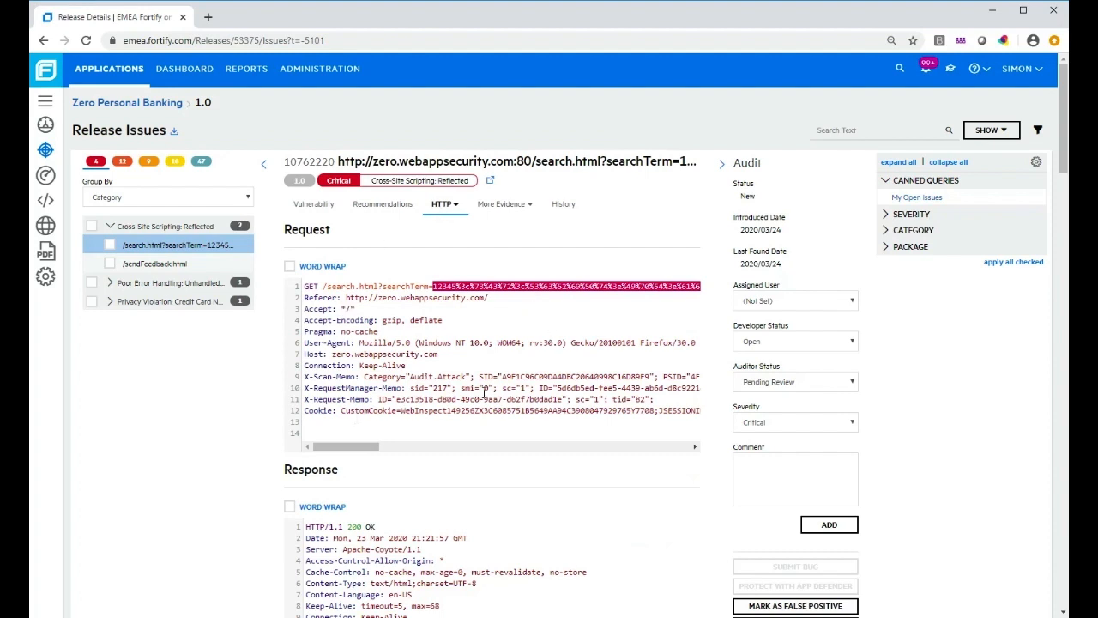
click(290, 266)
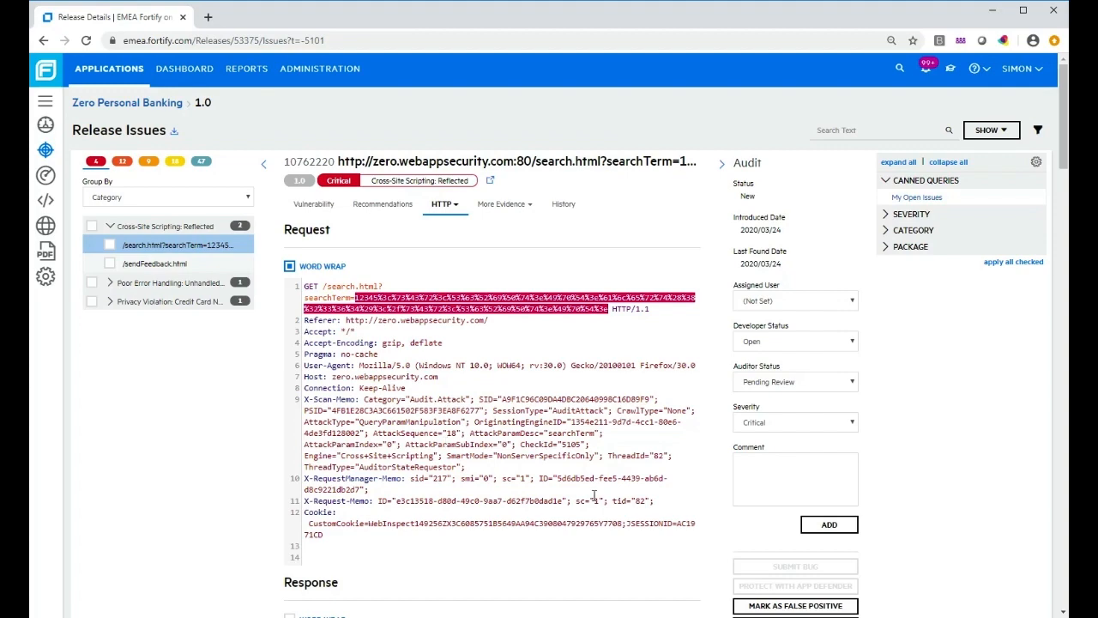
scroll(596, 496, down, 2)
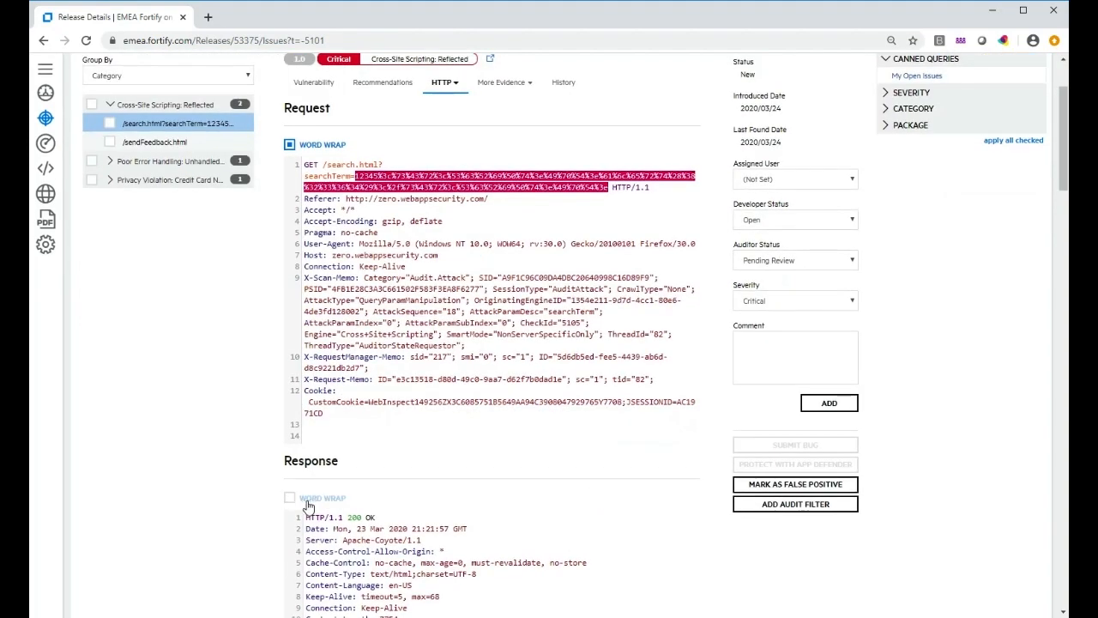
scroll(478, 429, down, 1)
click(290, 441)
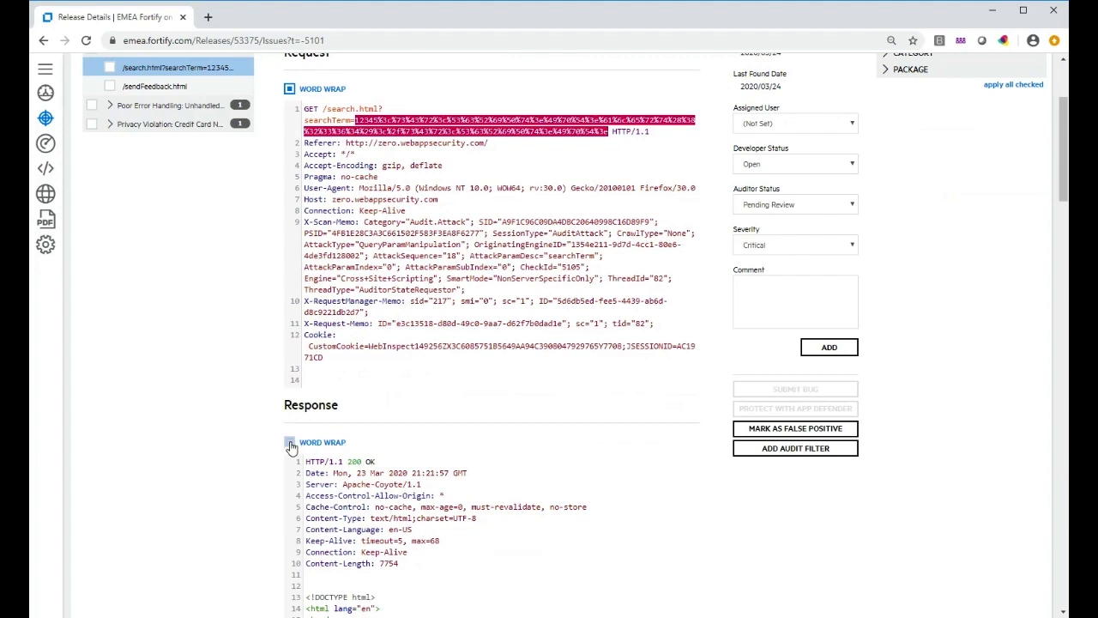
scroll(566, 384, down, 5)
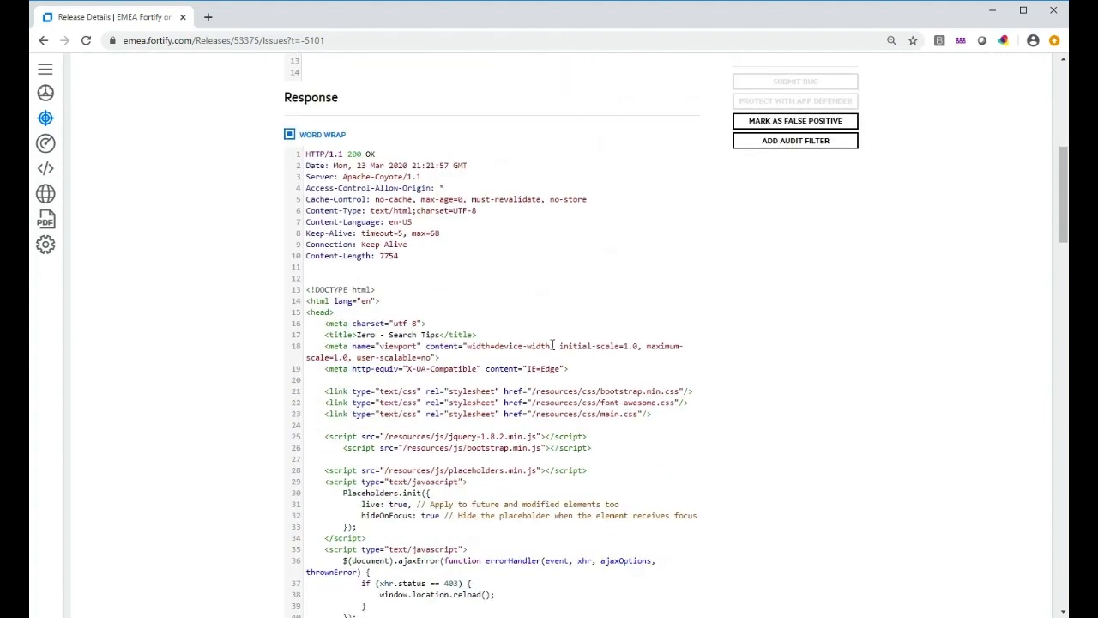
scroll(592, 232, down, 7)
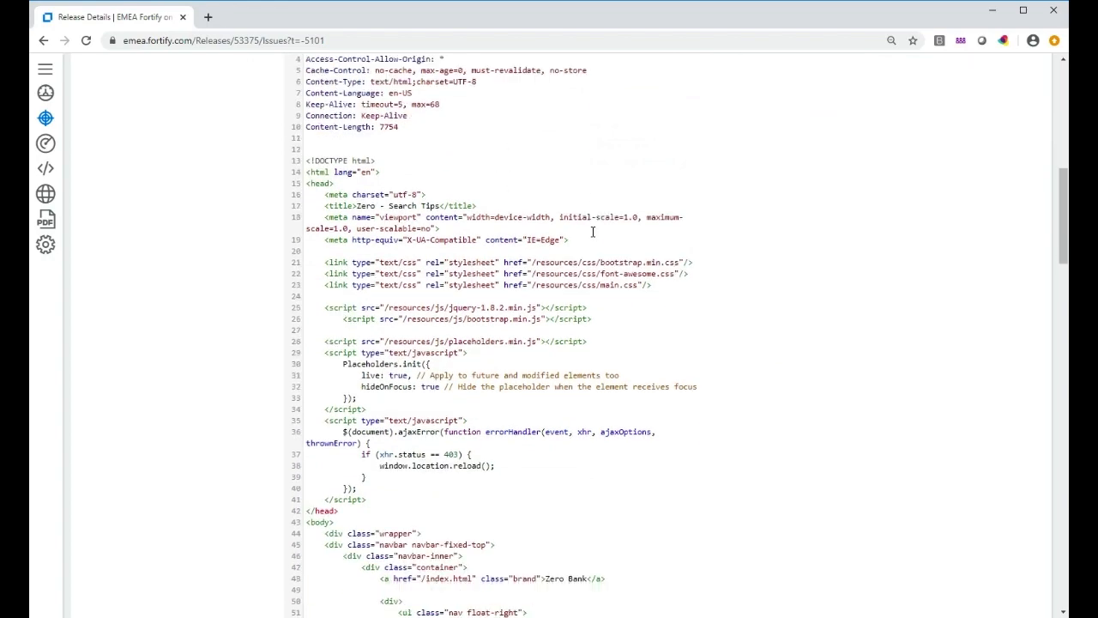
scroll(592, 231, down, 6)
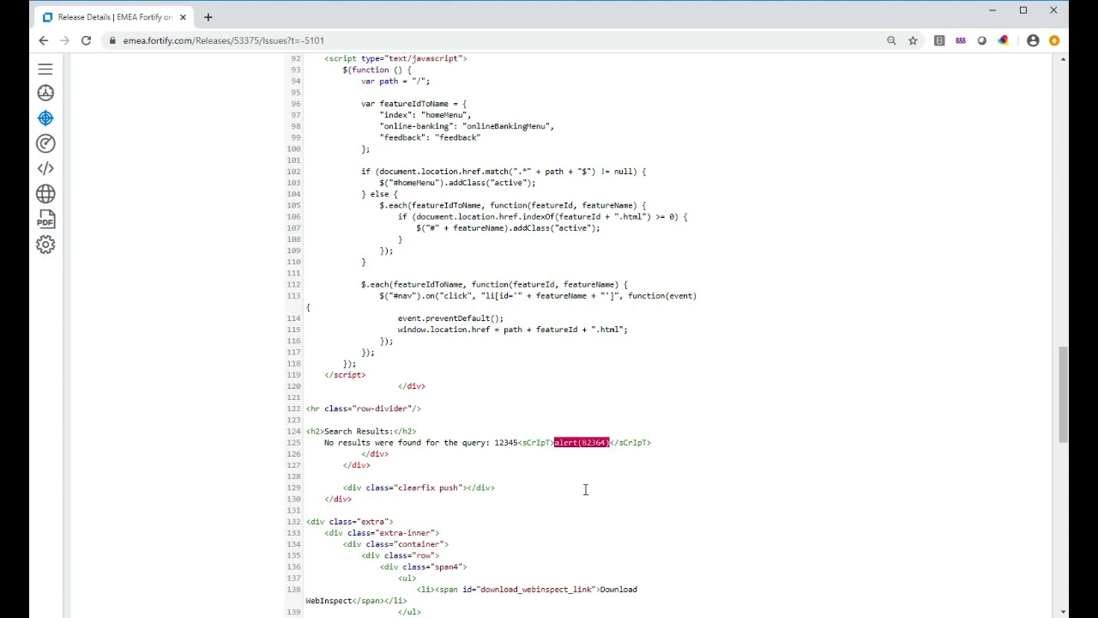
scroll(564, 275, up, 5)
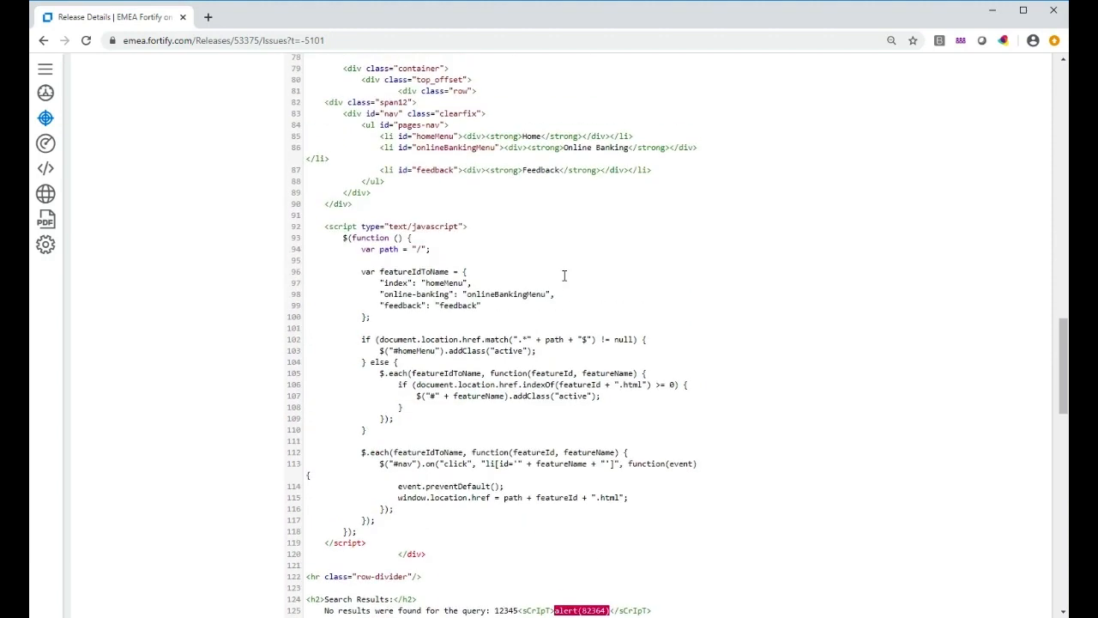
scroll(564, 274, up, 15)
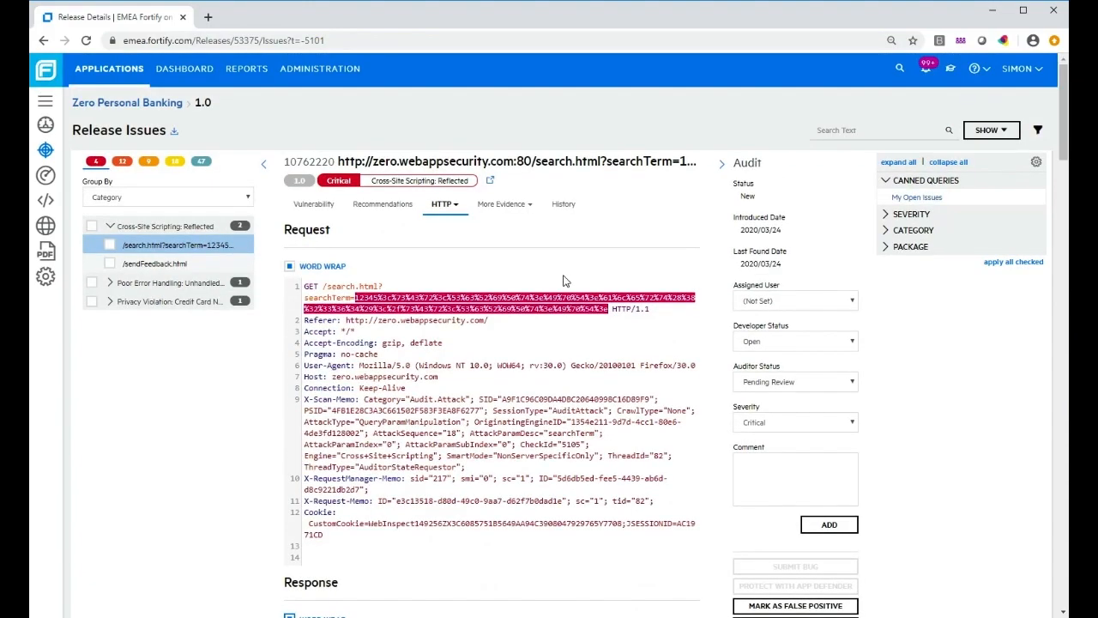
View the xss.jpg evidence screenshot for the search.html finding
click(513, 207)
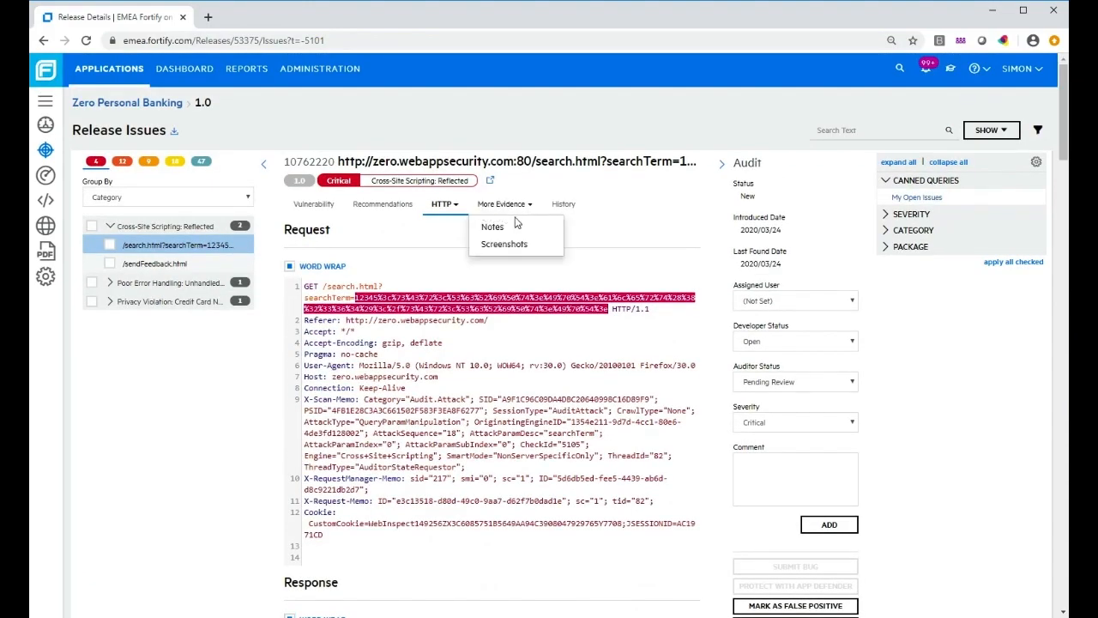
click(520, 245)
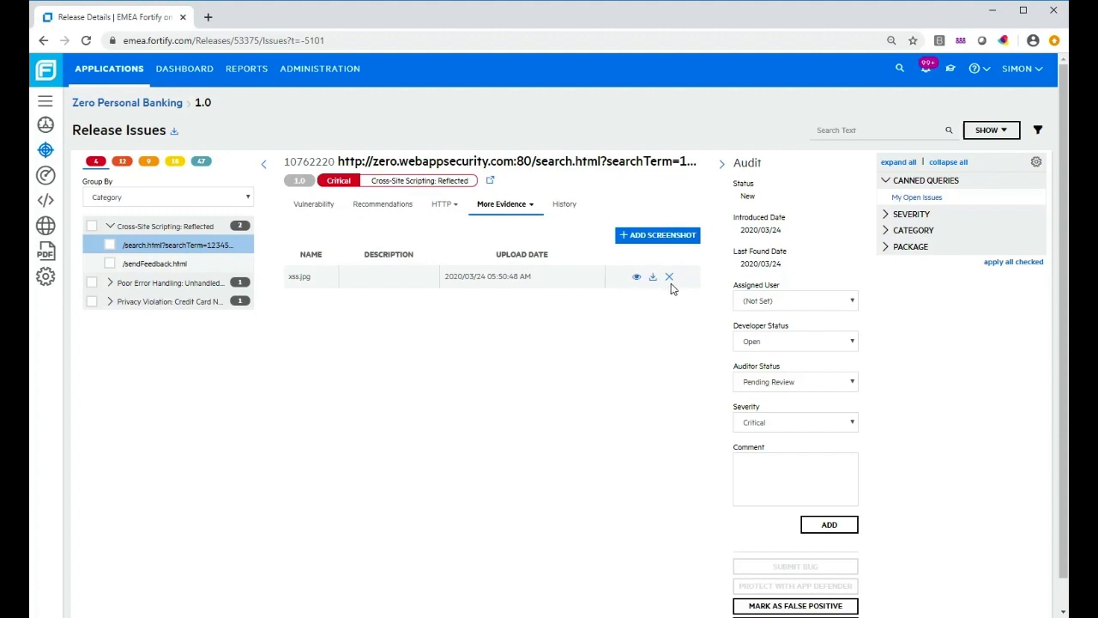
click(638, 278)
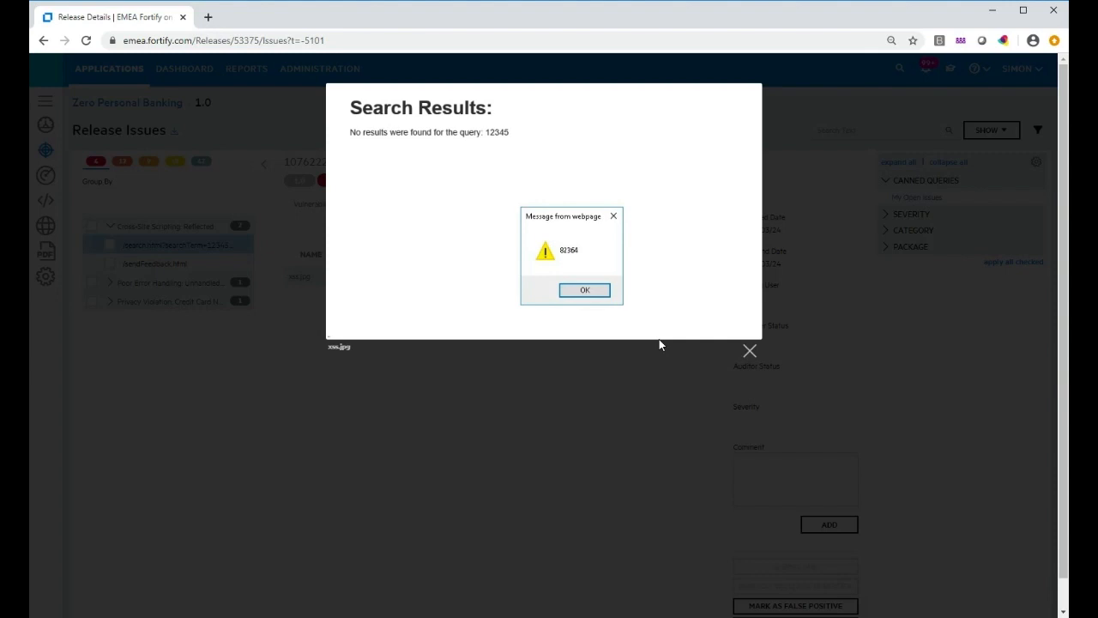
click(750, 357)
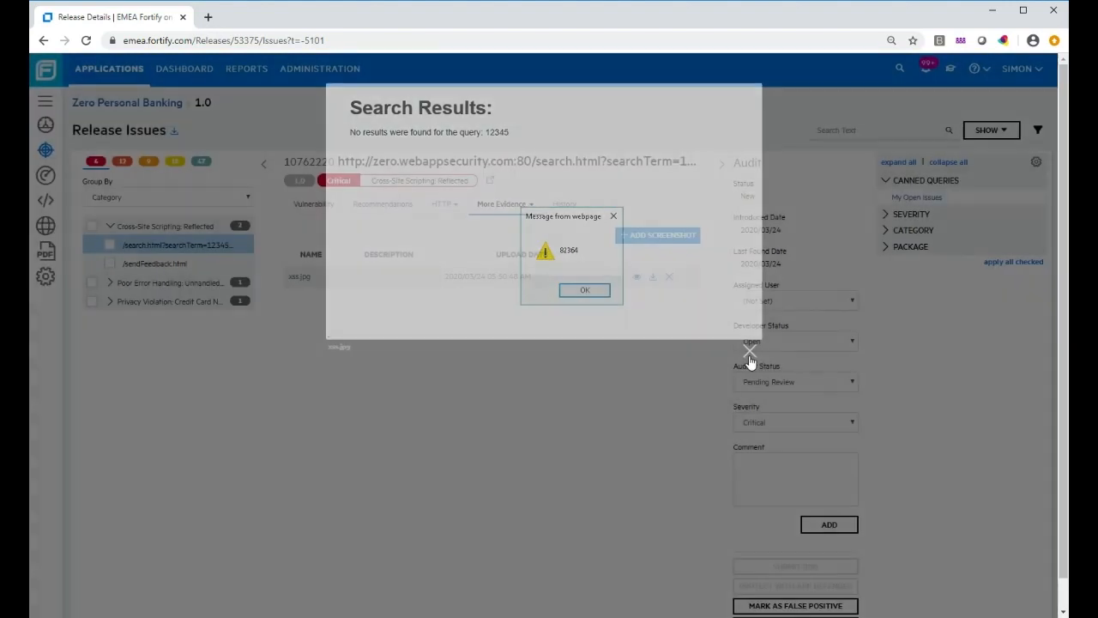
View the /sendFeedback.html finding's screenshot, then reselect the search.html finding
click(154, 264)
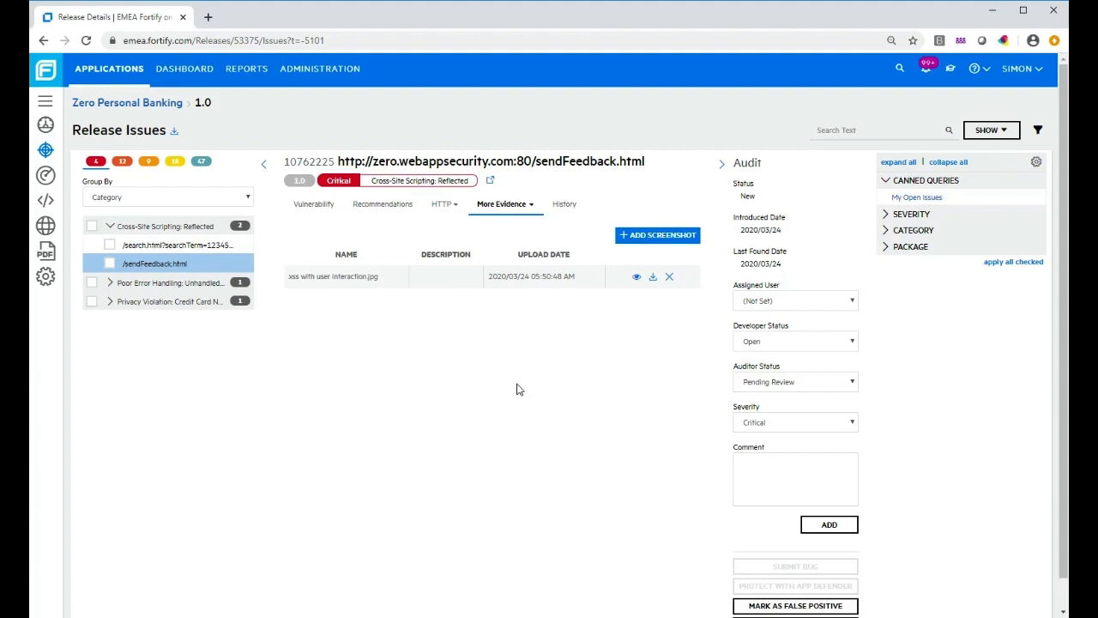
click(635, 279)
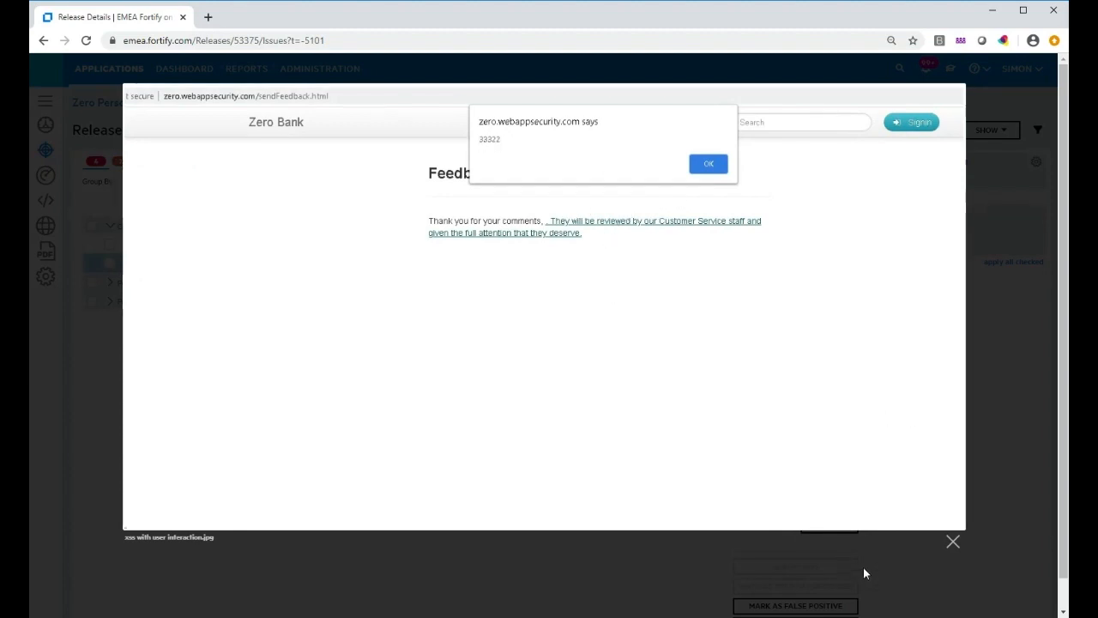
click(951, 542)
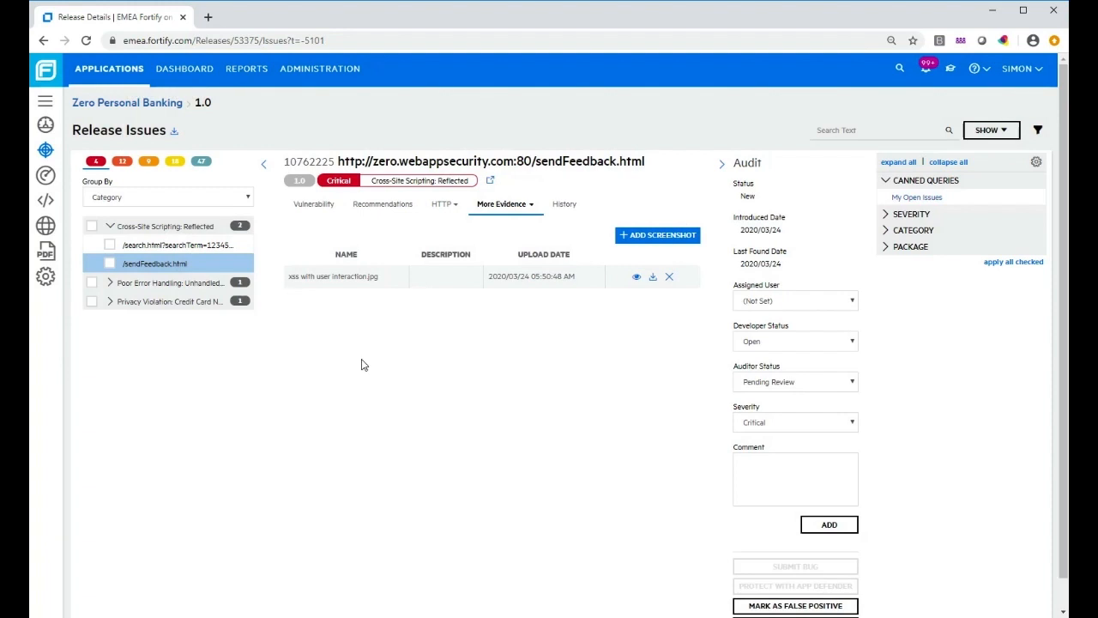
click(166, 247)
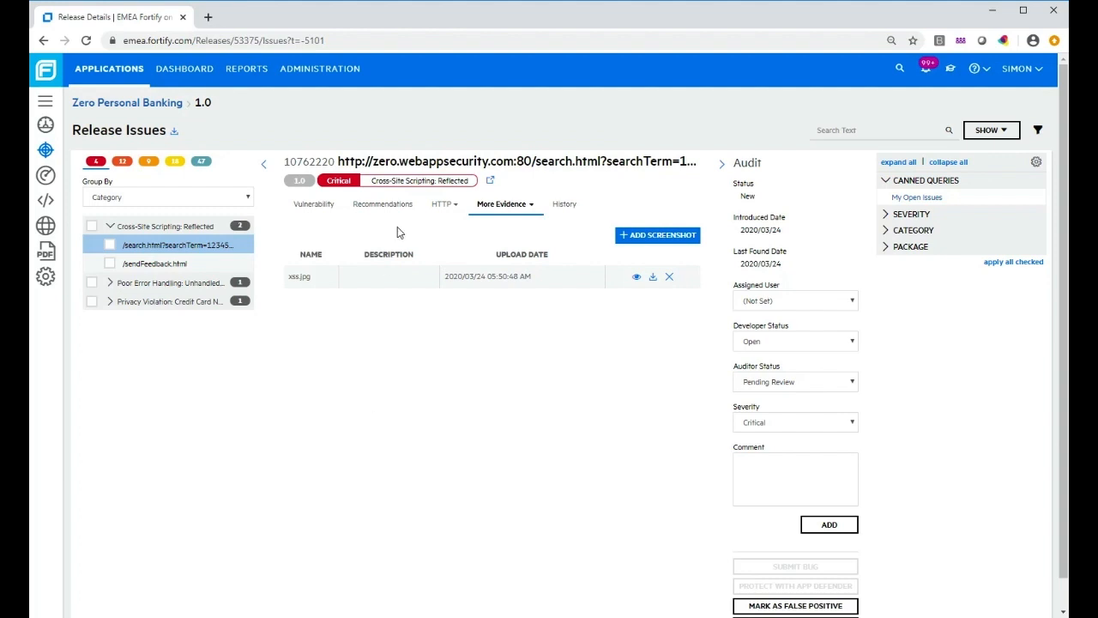
click(400, 204)
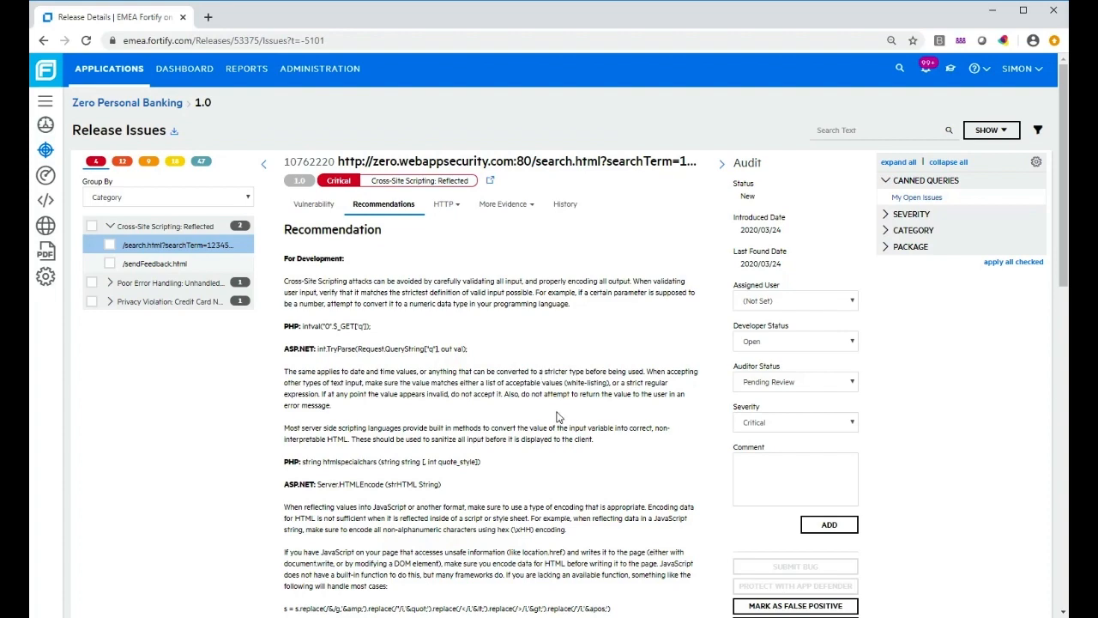
scroll(560, 416, down, 1)
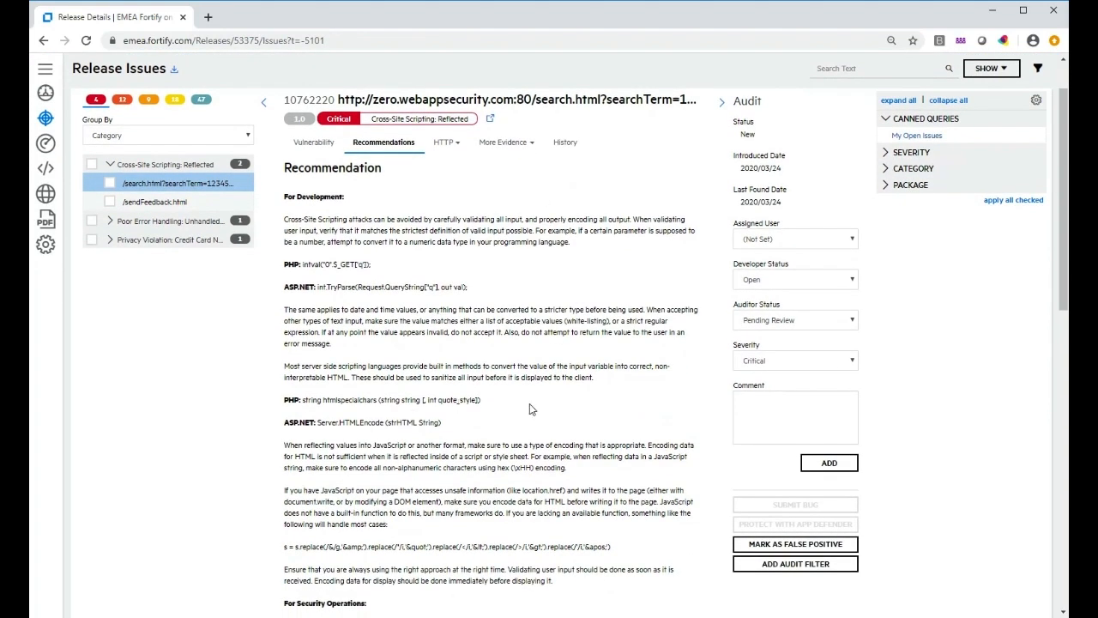
scroll(559, 420, down, 3)
scroll(562, 424, down, 4)
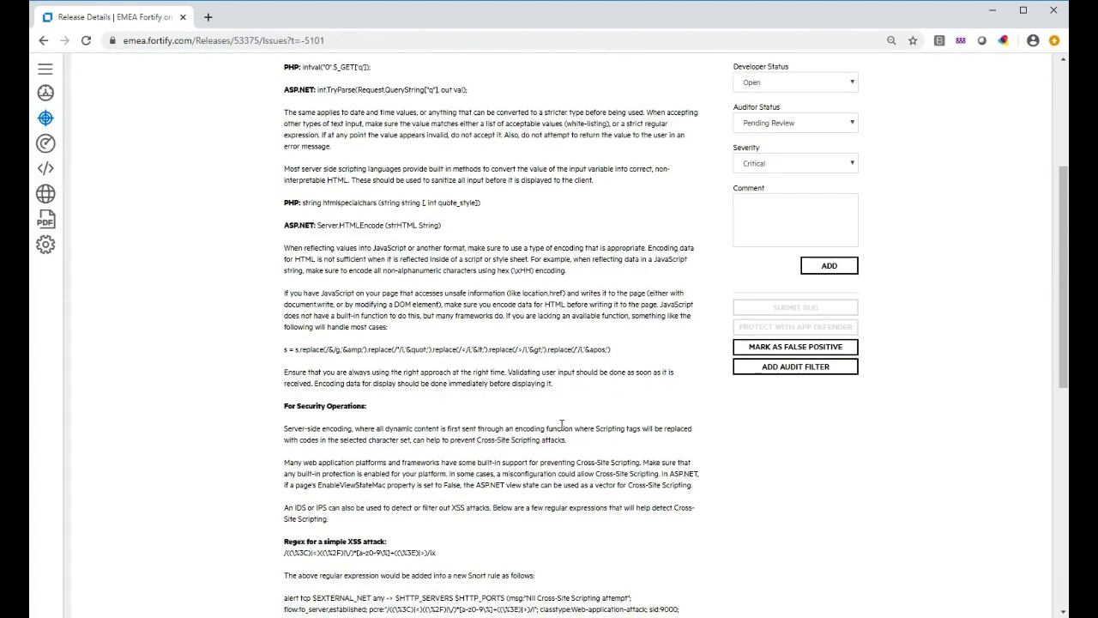
scroll(560, 430, down, 3)
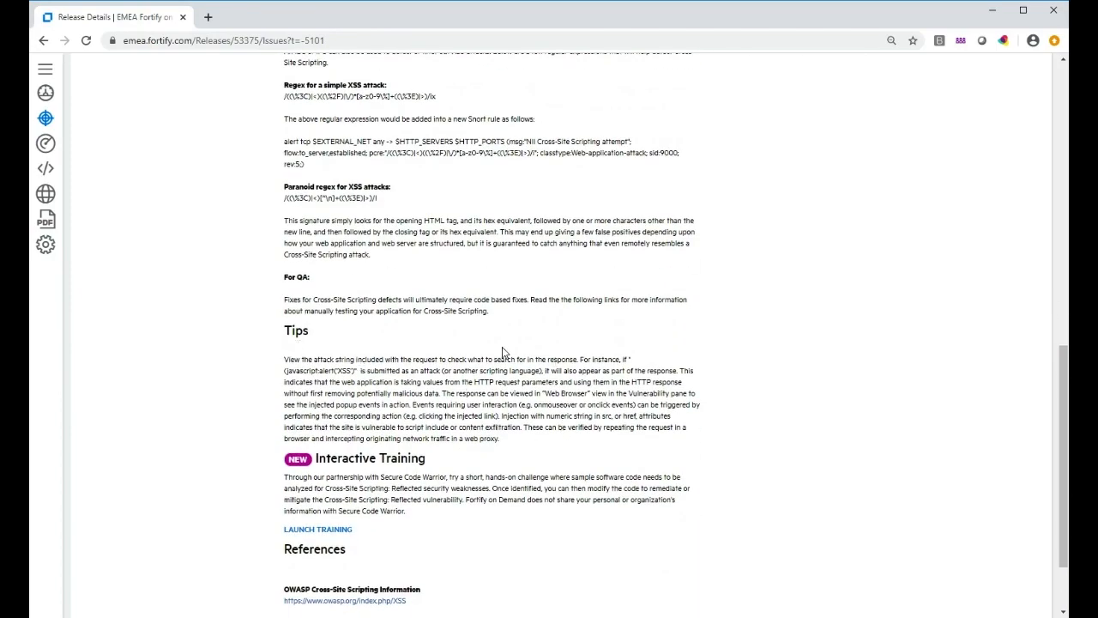
scroll(503, 353, down, 2)
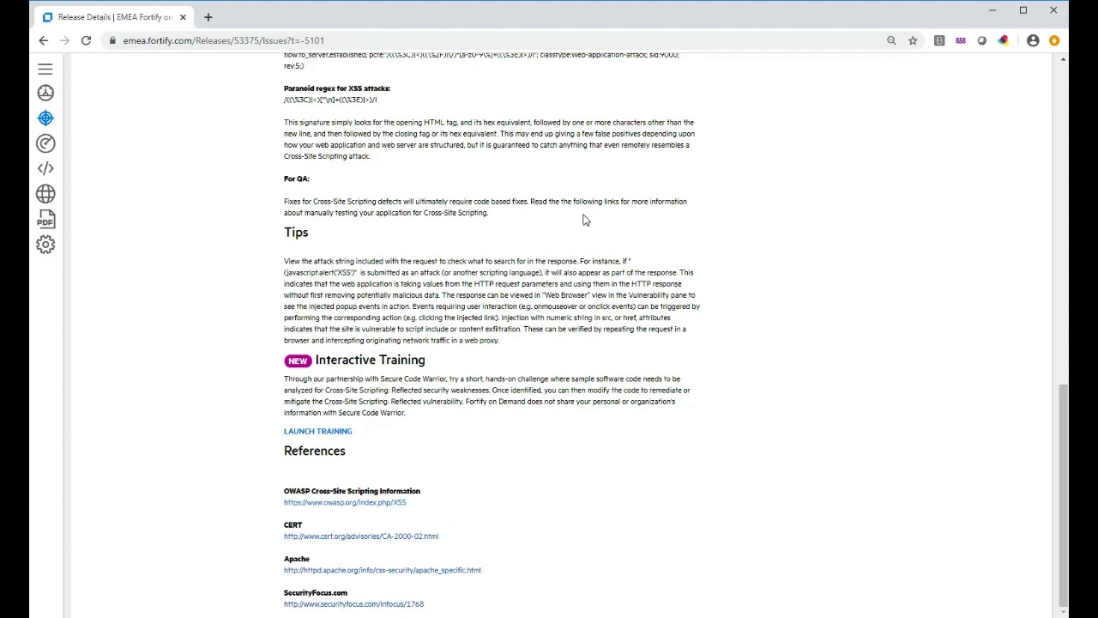
scroll(583, 219, up, 15)
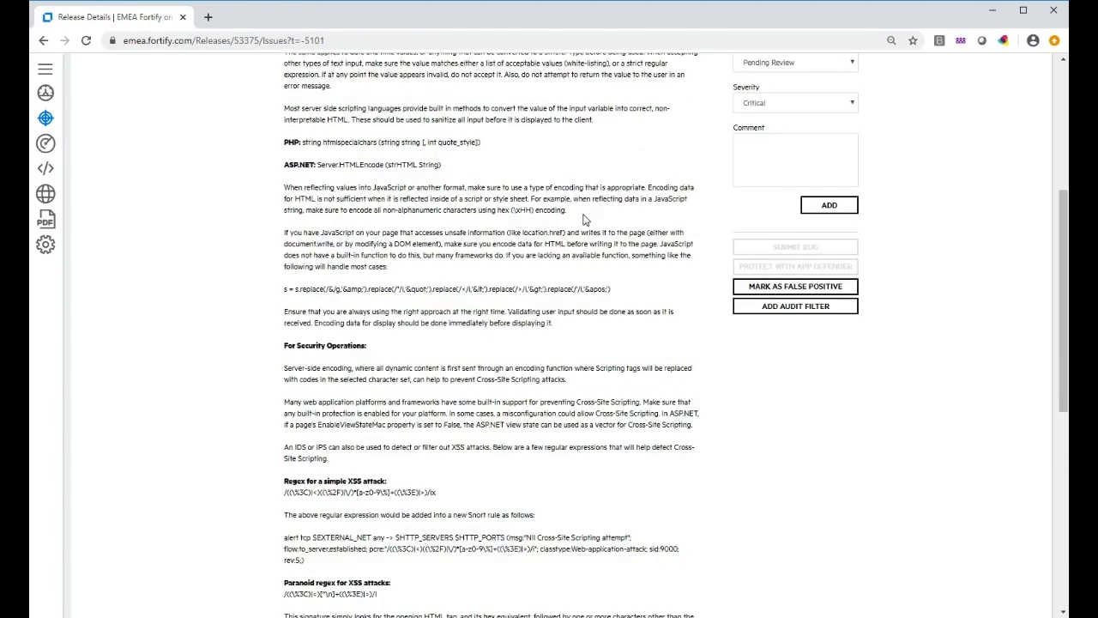
scroll(582, 220, up, 1)
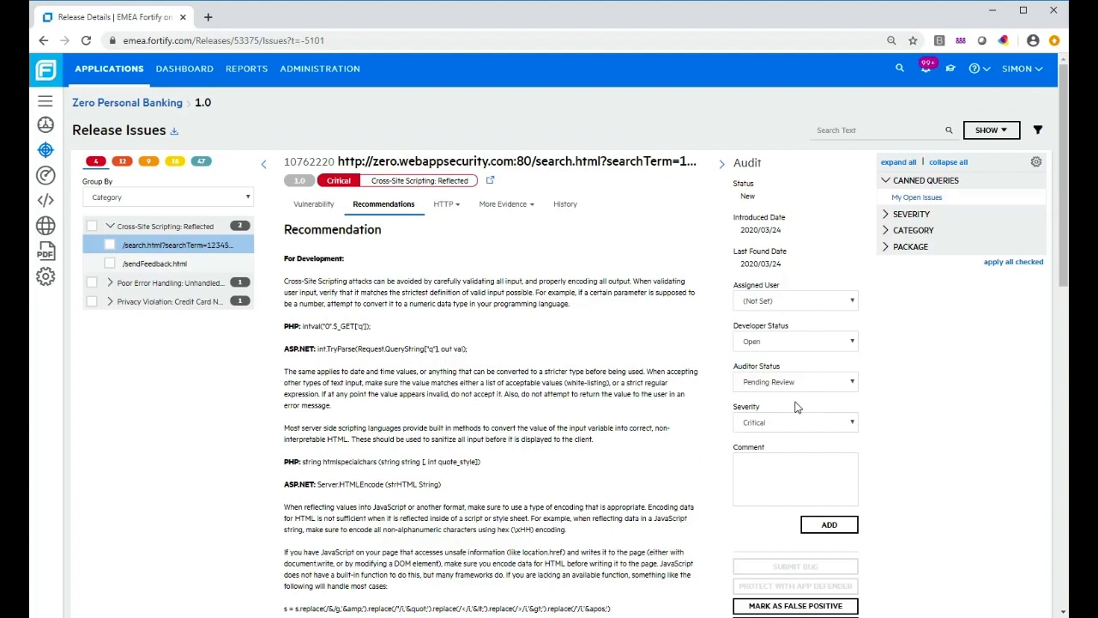
Assign the issue to your own user and set Developer Status to In Remediation
click(854, 304)
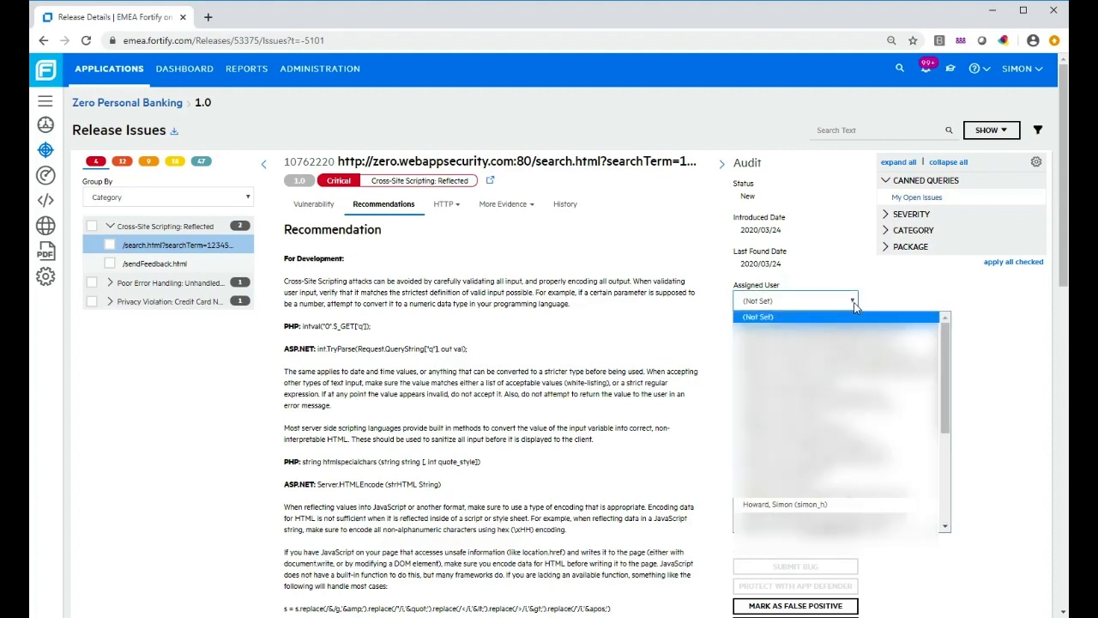
click(784, 505)
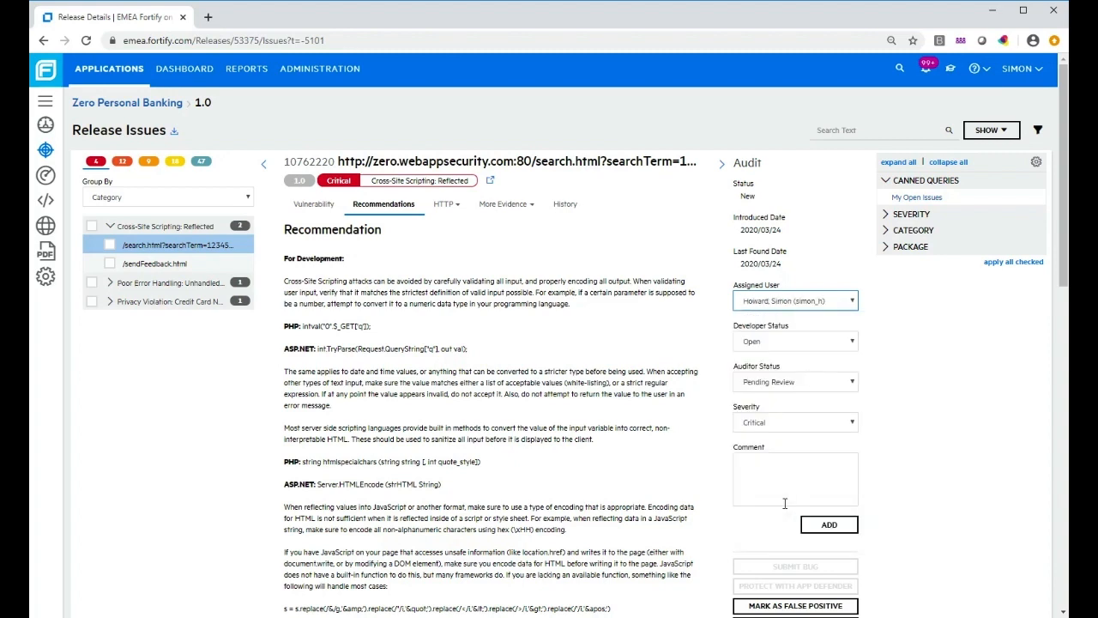
click(854, 343)
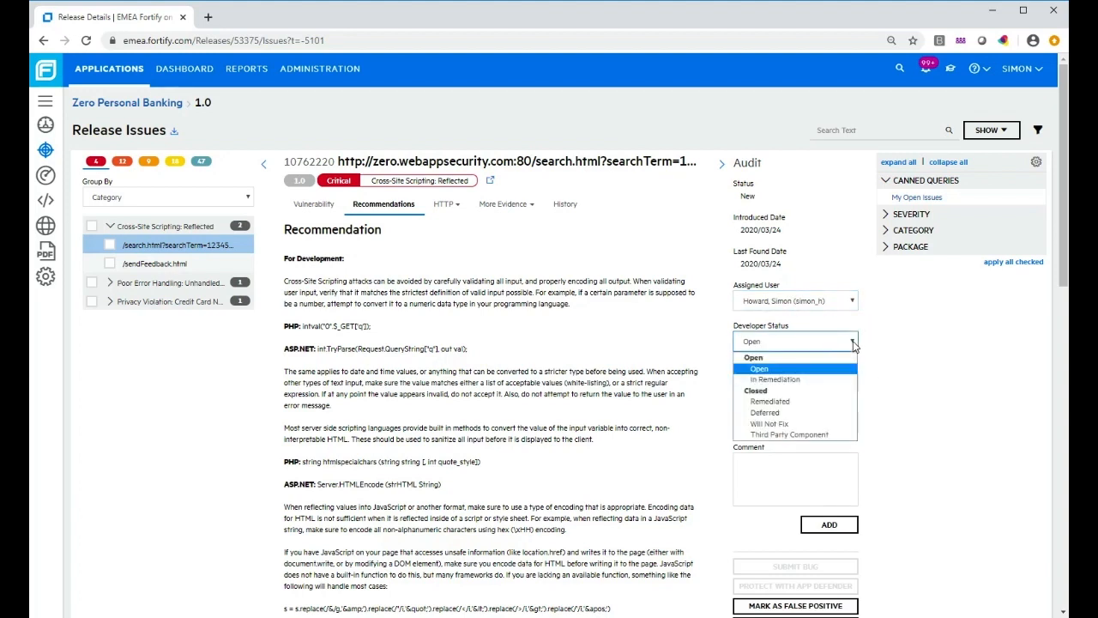
click(790, 380)
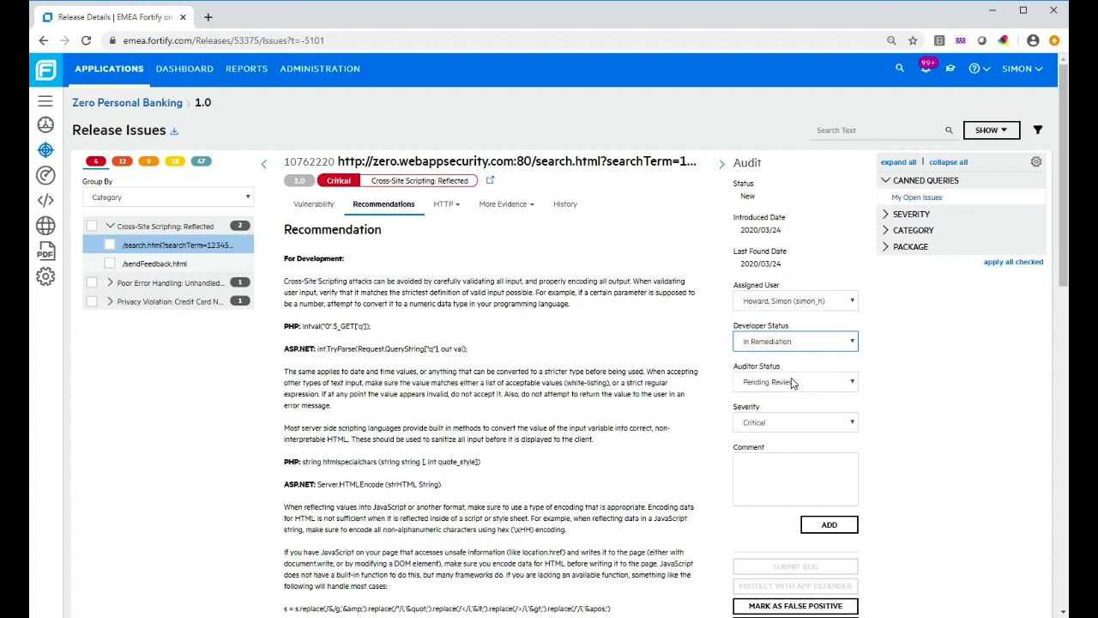
Add the comment 'Needs looking at' to the issue
click(791, 469)
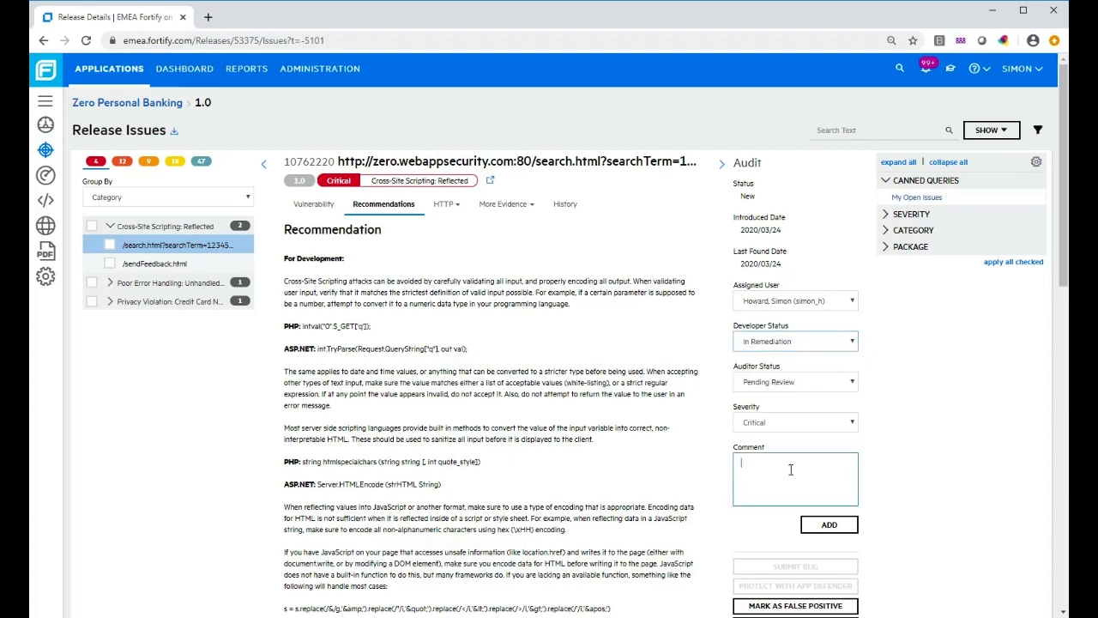
text(Ne)
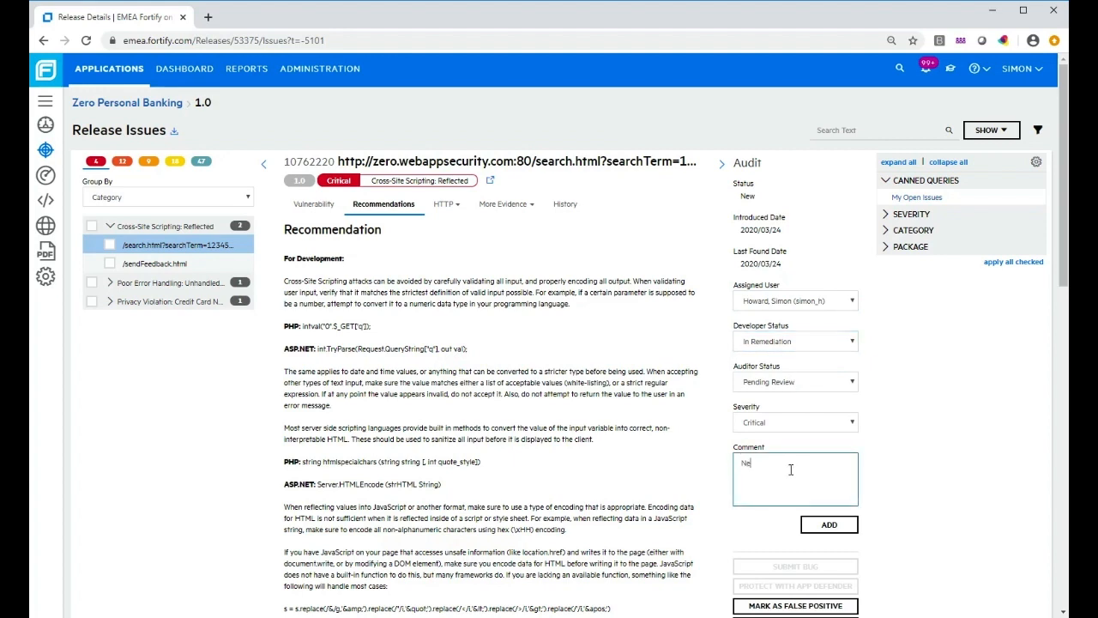
text(eds looking at)
click(820, 526)
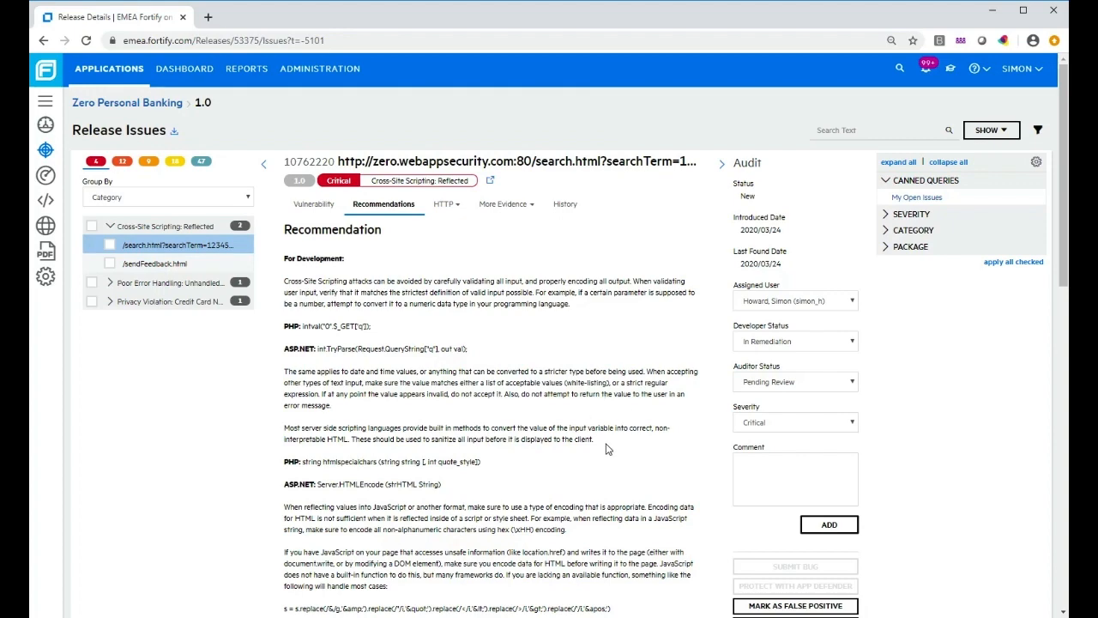
scroll(660, 486, down, 1)
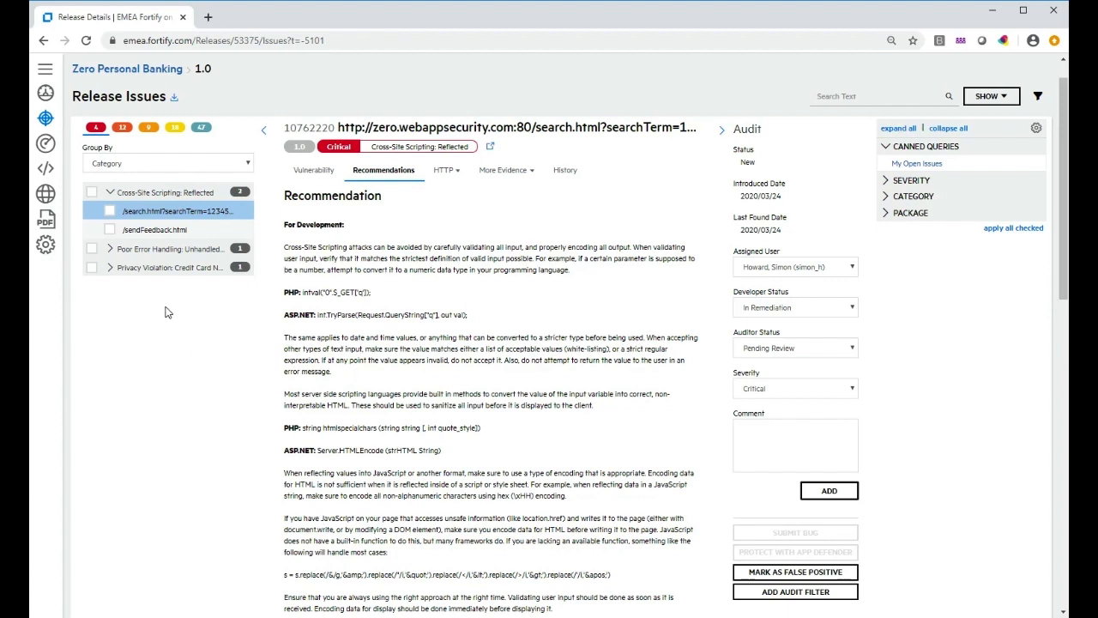
Open the Poor Error Handling /account/ issue and read its vulnerability summary
click(110, 249)
click(128, 268)
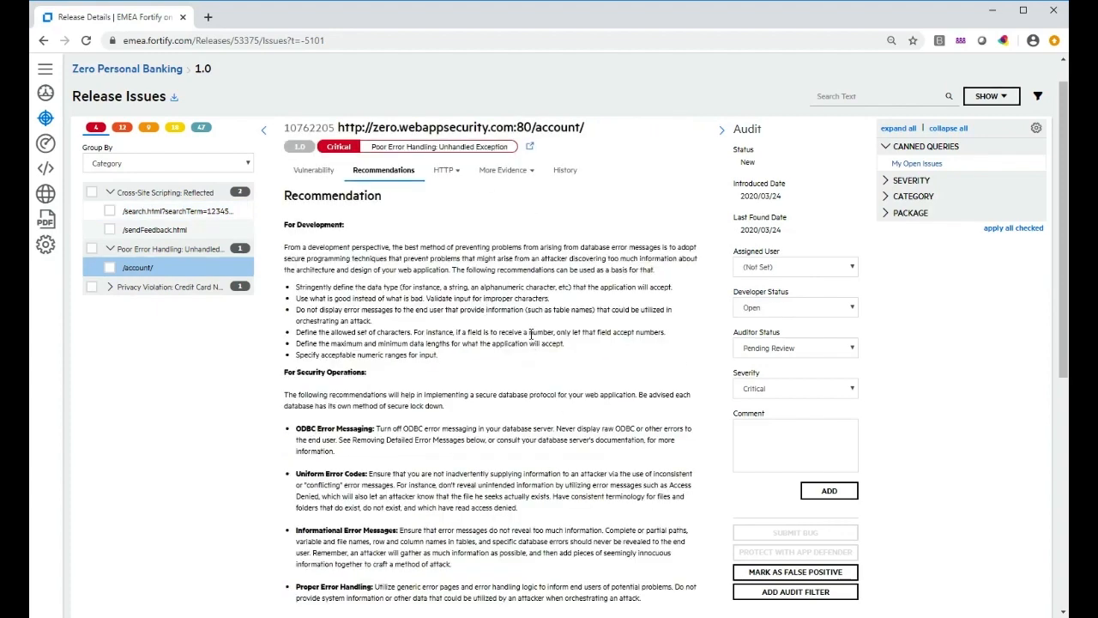
click(324, 171)
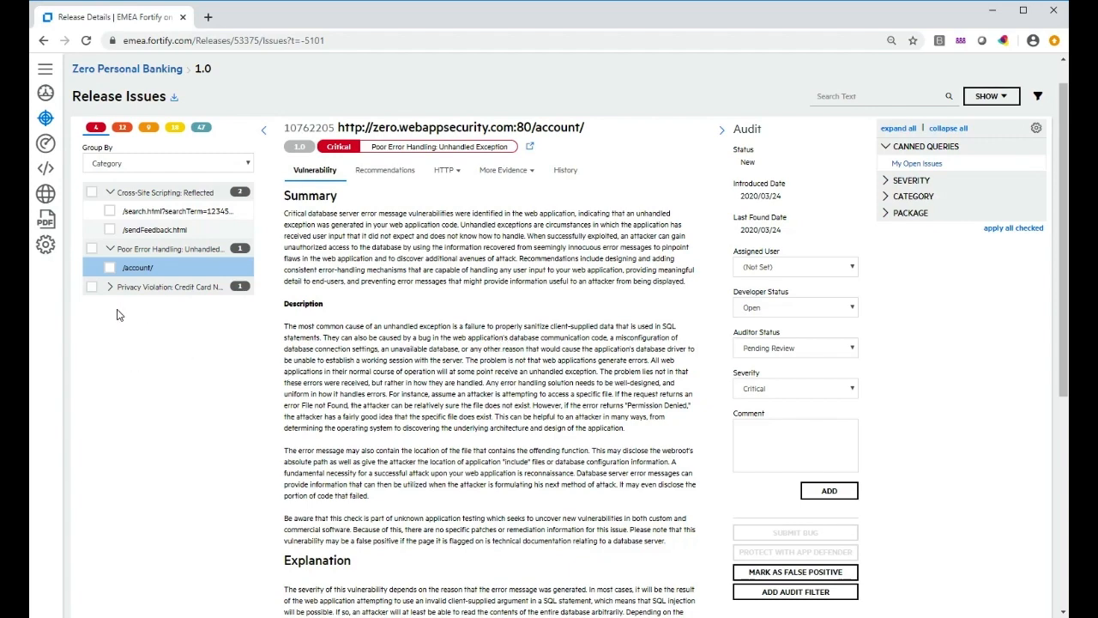
Open the credit card Privacy Violation on /bank/account-summary.html and review its HTTP request and response
click(110, 288)
click(167, 308)
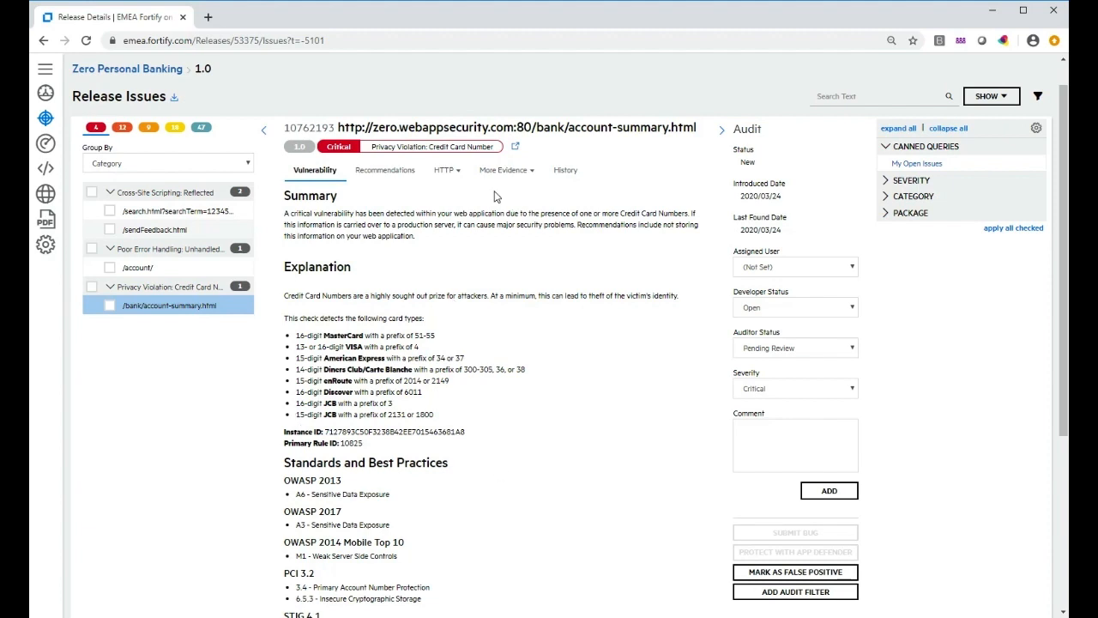
click(454, 175)
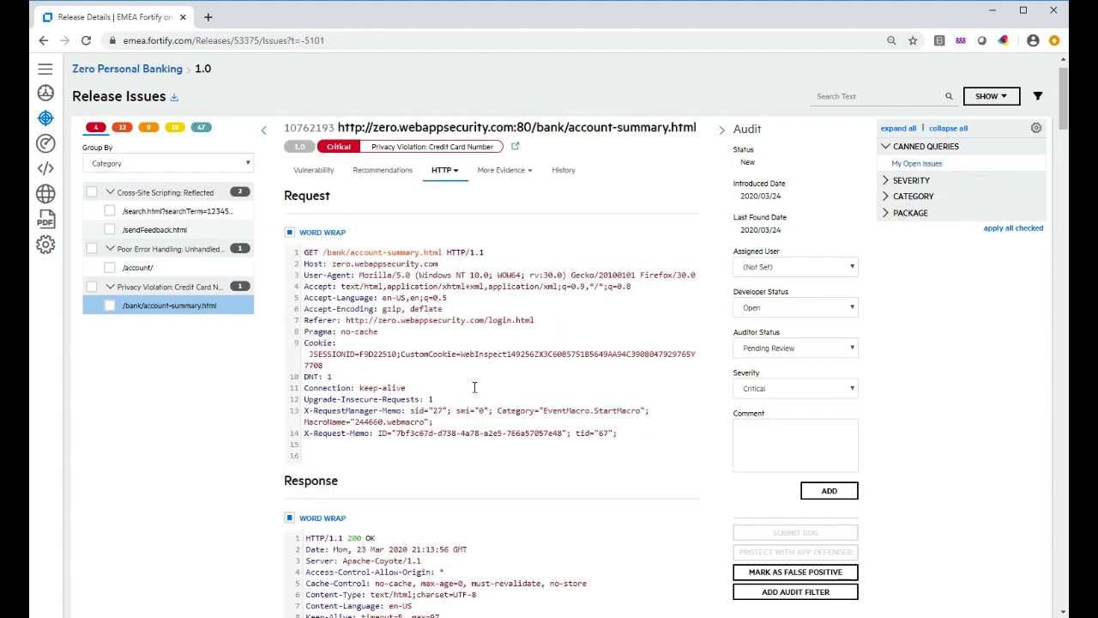
scroll(489, 430, down, 1)
scroll(489, 430, down, 5)
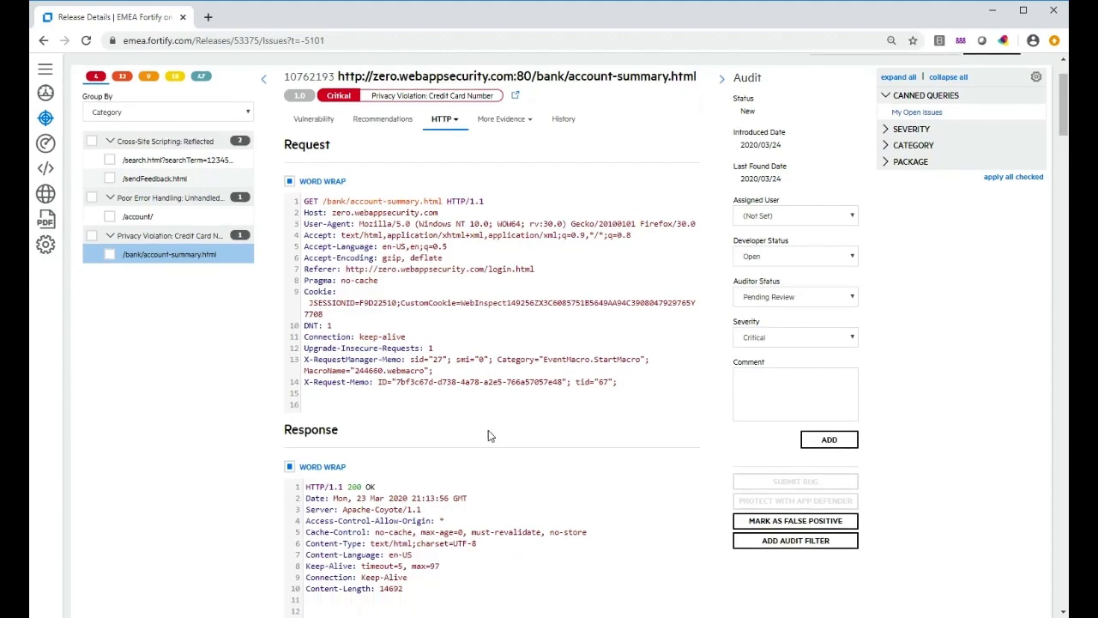
scroll(489, 430, down, 10)
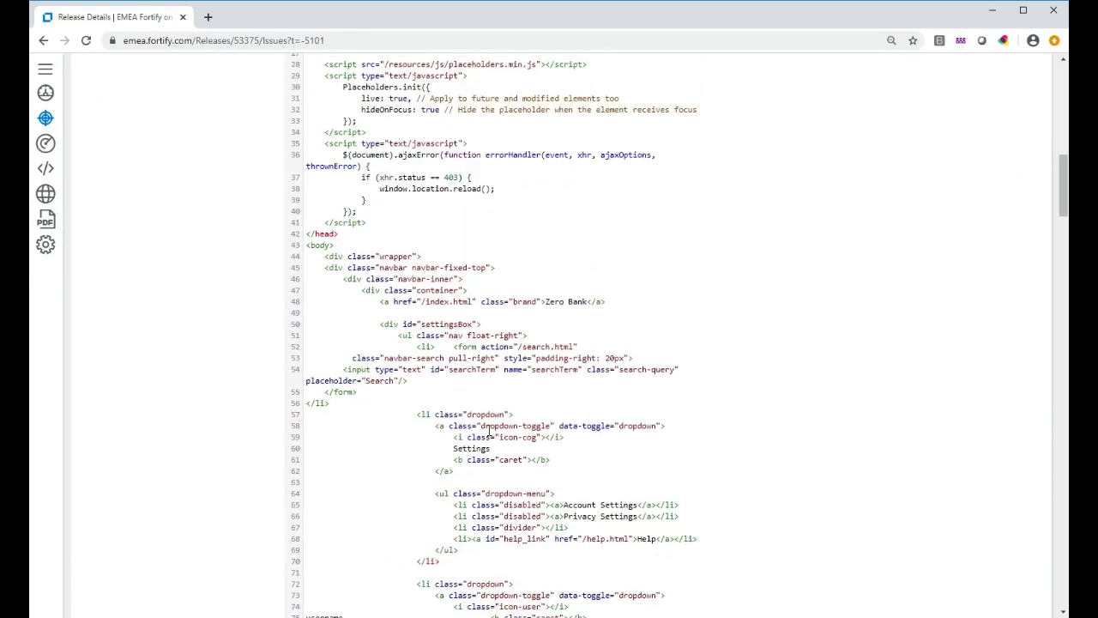
scroll(489, 430, down, 12)
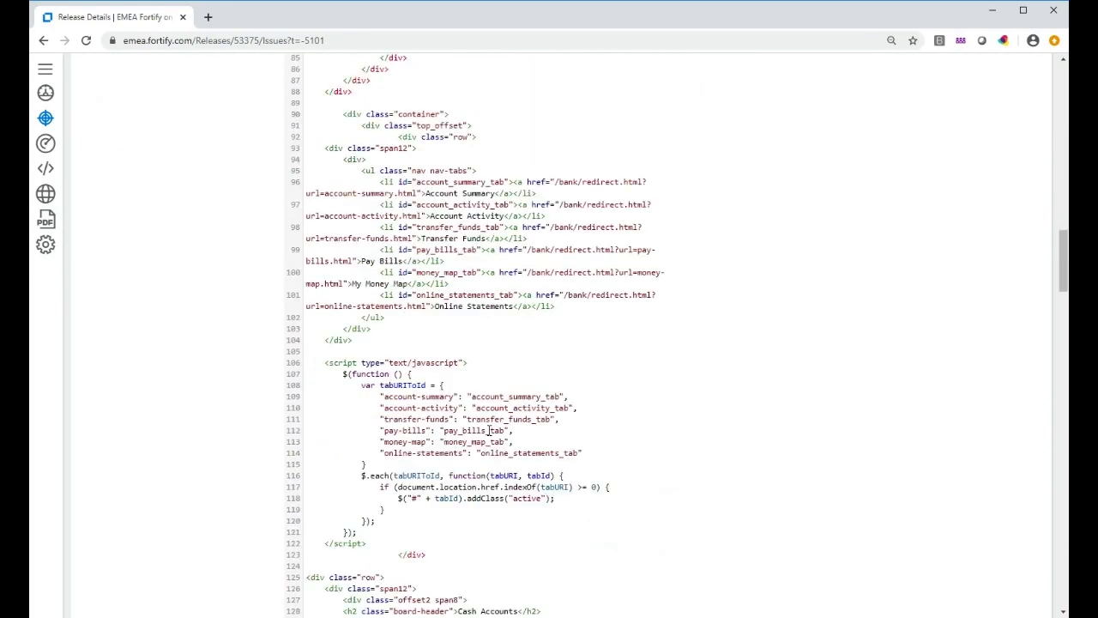
scroll(489, 429, down, 5)
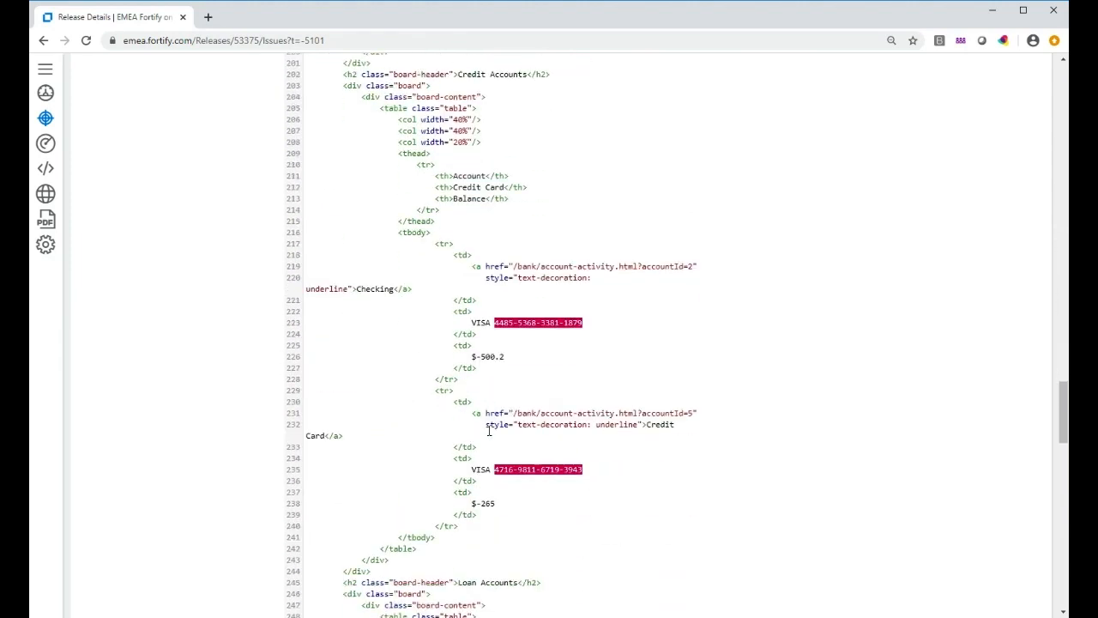
right_click(488, 433)
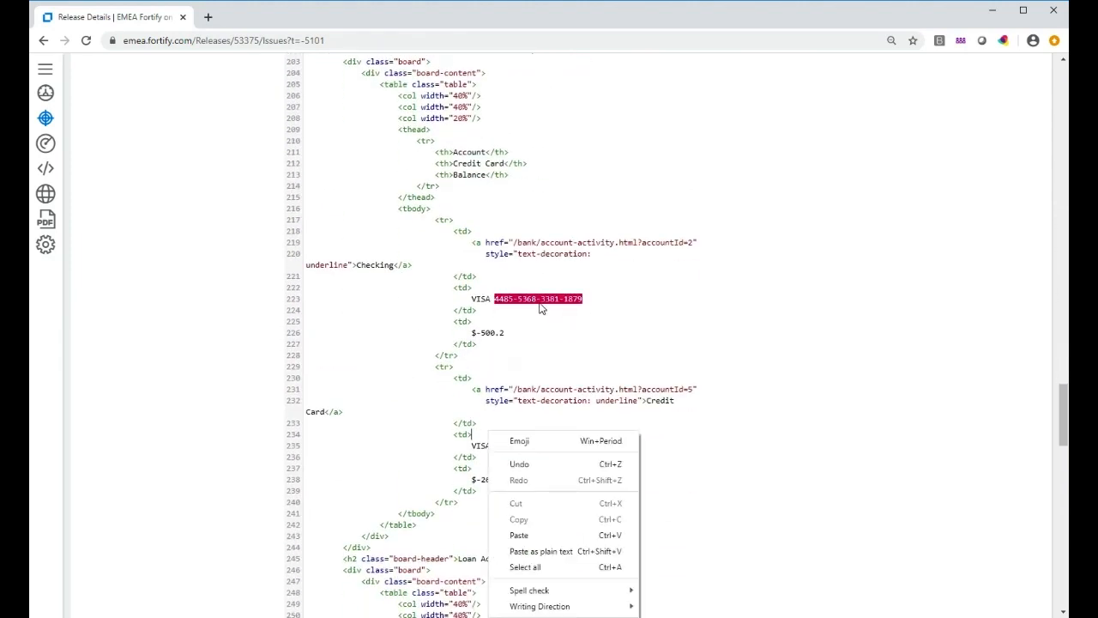
click(656, 317)
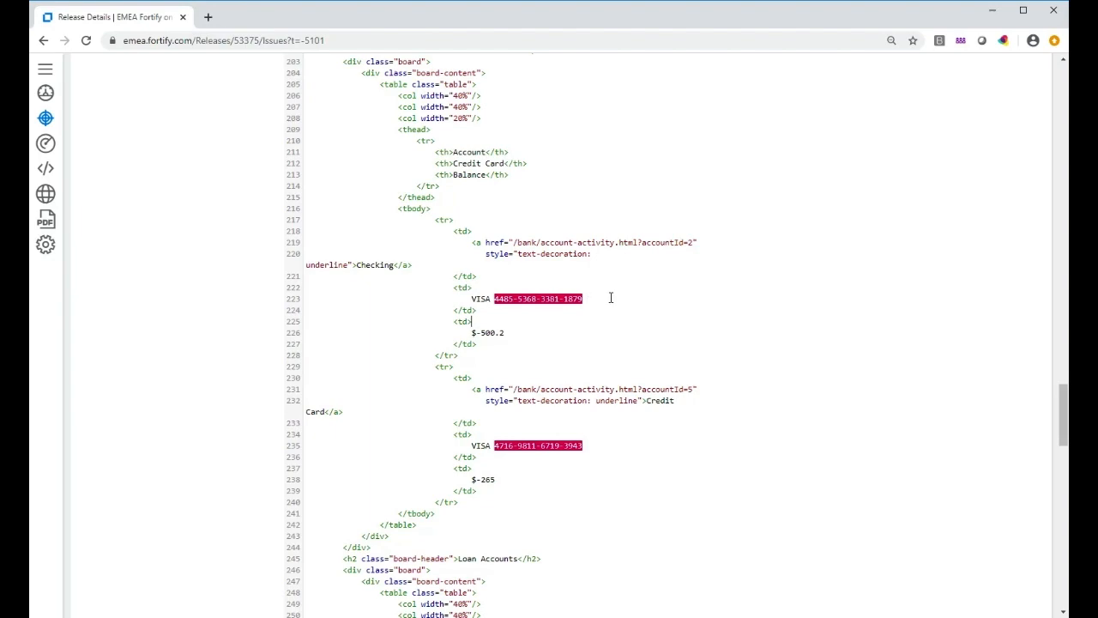
scroll(575, 219, up, 20)
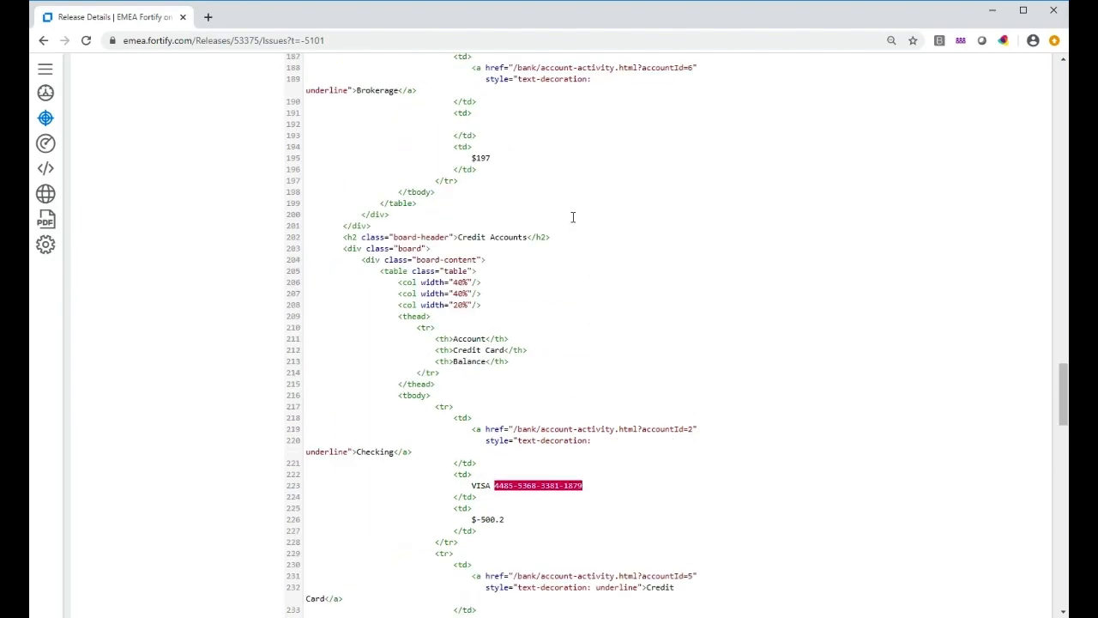
scroll(574, 219, up, 10)
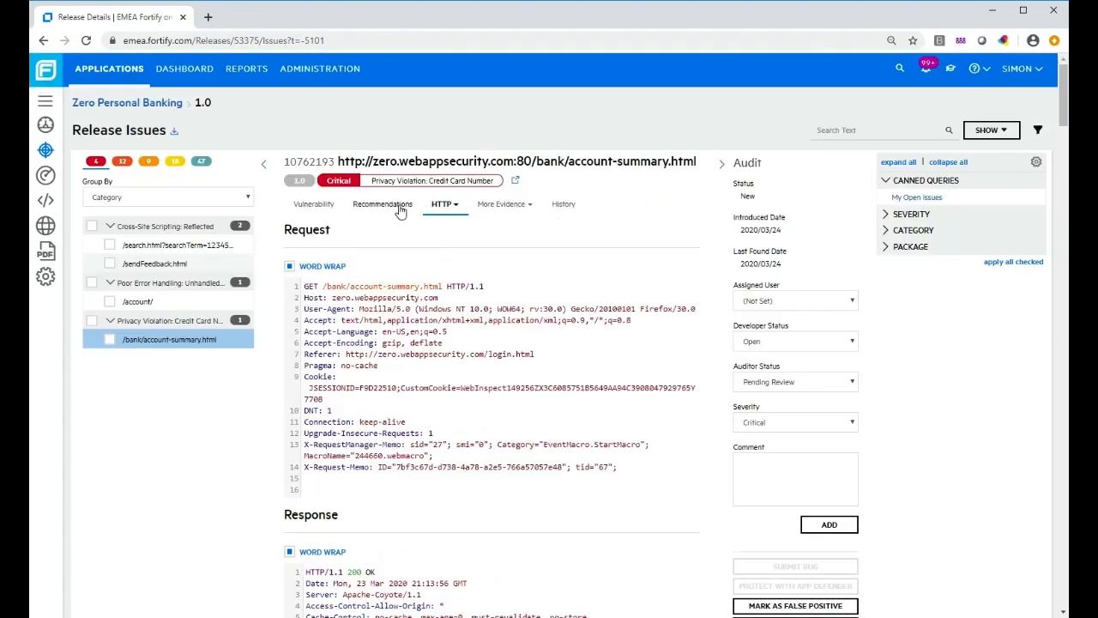
Read the credit card finding's Recommendations, return to its Vulnerability summary, and expand the left navigation
click(400, 209)
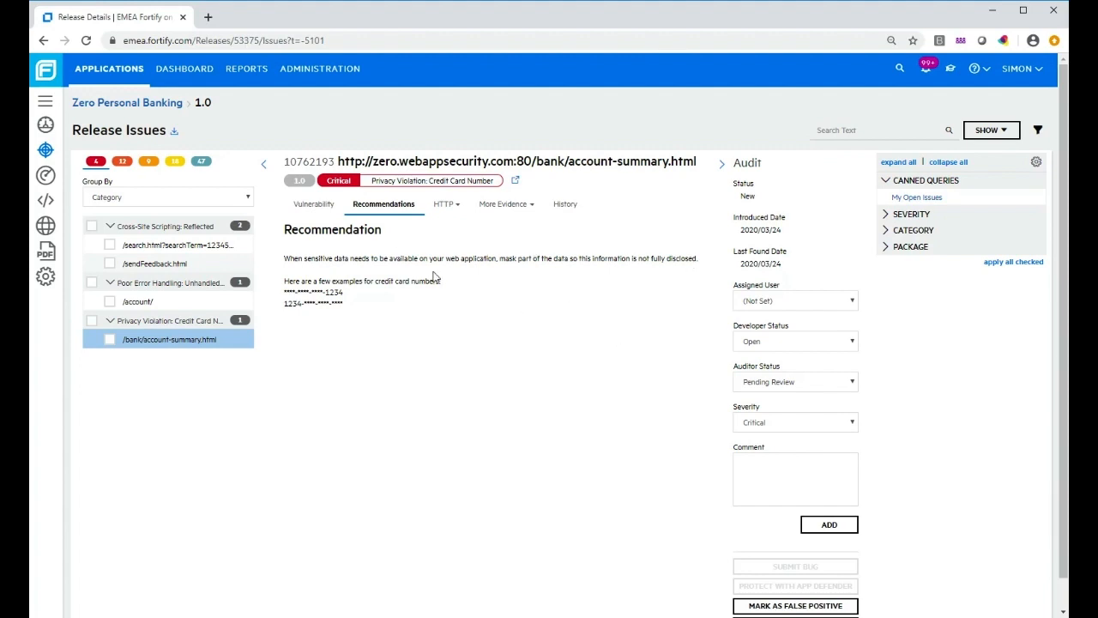
click(322, 214)
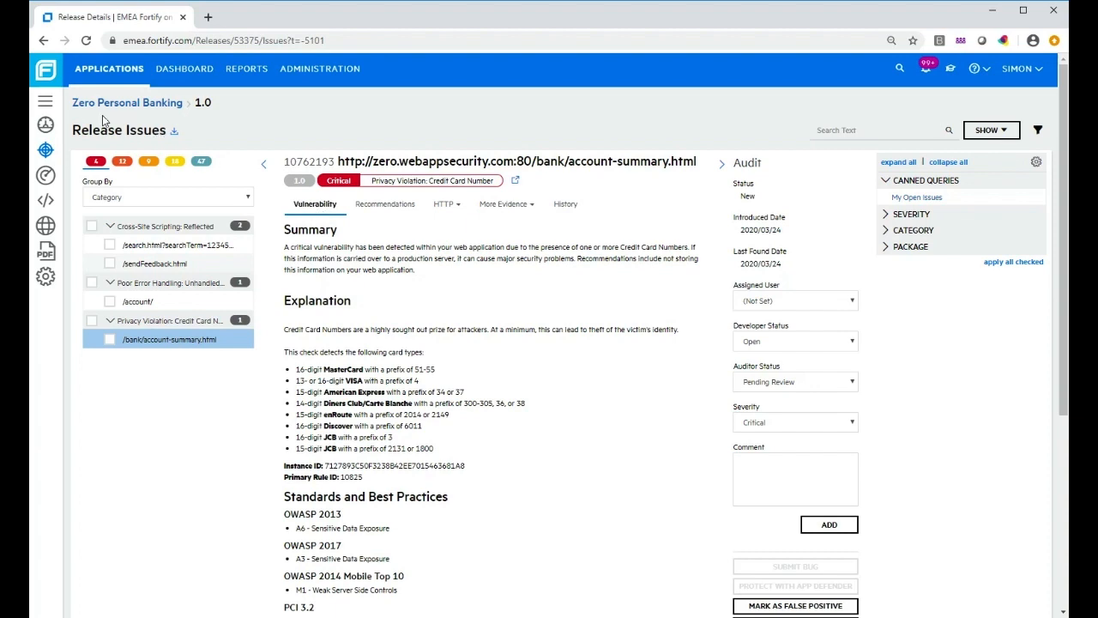
click(41, 105)
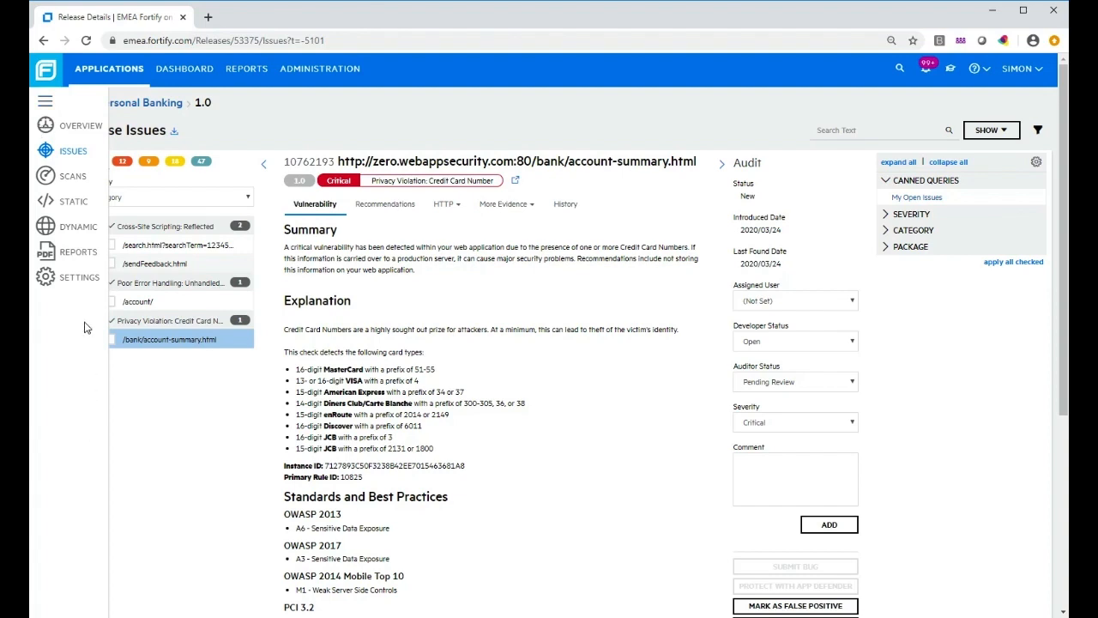
Go to the release's Reports and download the Dynamic Summary report PDF
click(81, 256)
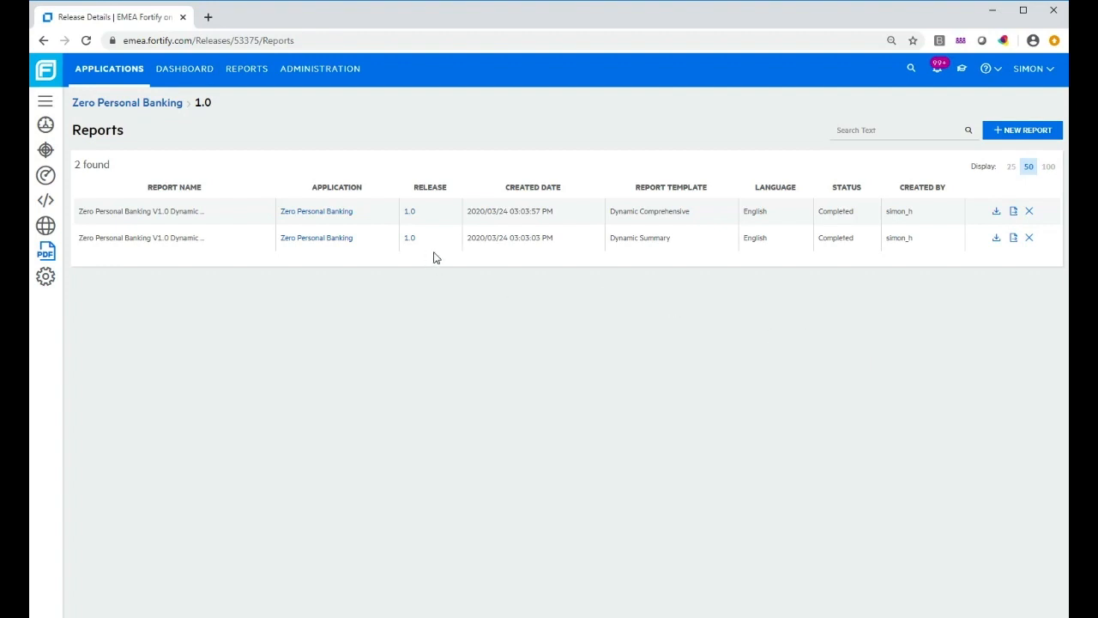
click(996, 239)
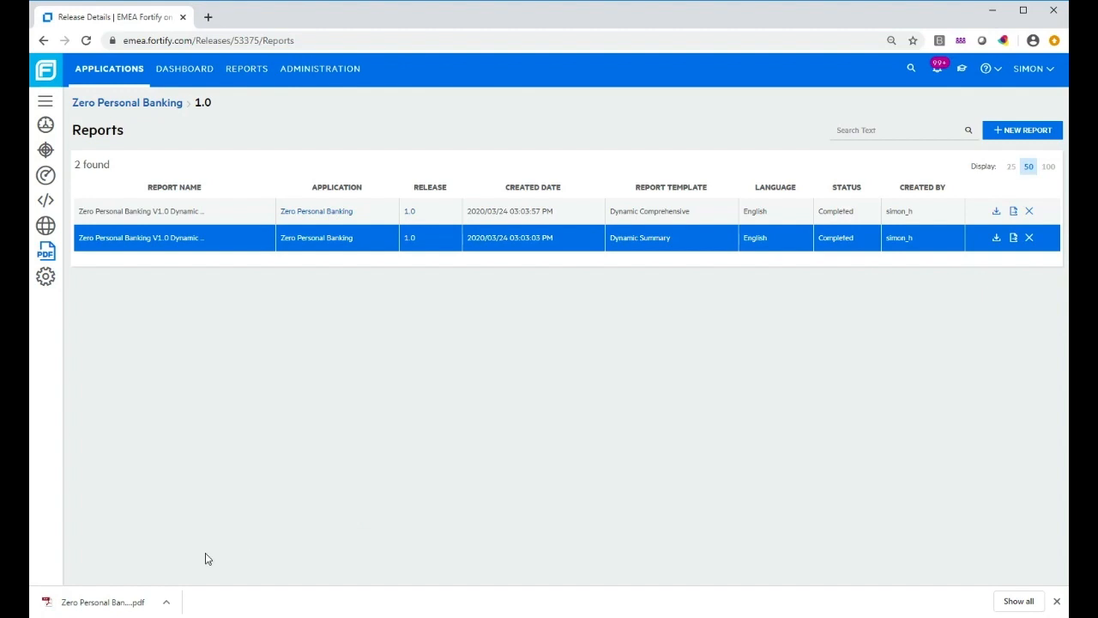
click(167, 601)
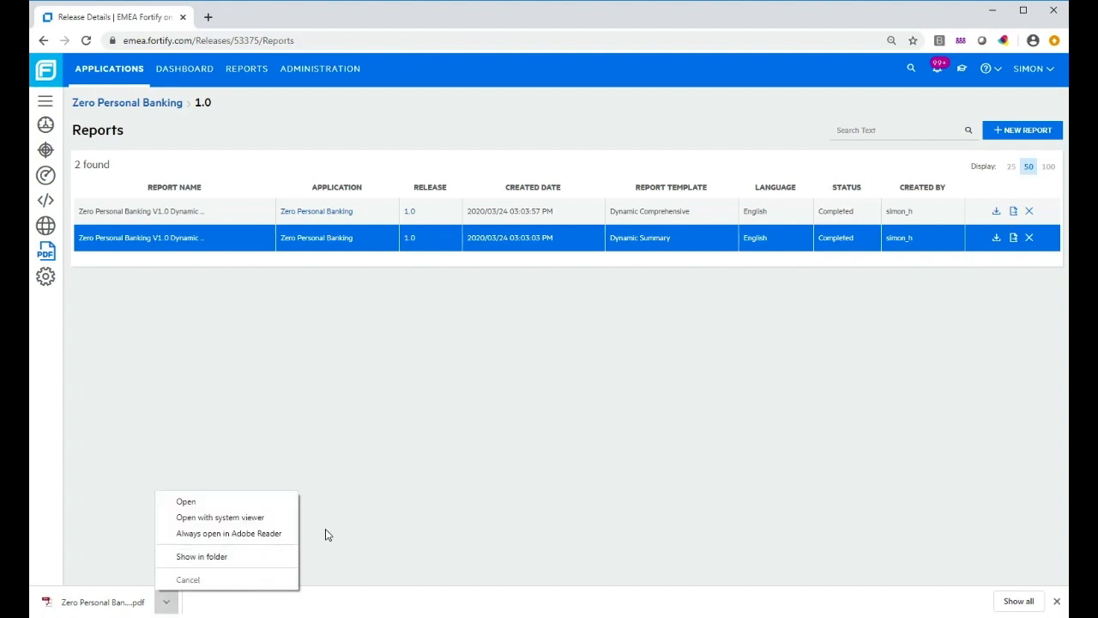
Open the Dynamic Summary PDF, read through its monitoring summary, and return to the Reports list
click(212, 505)
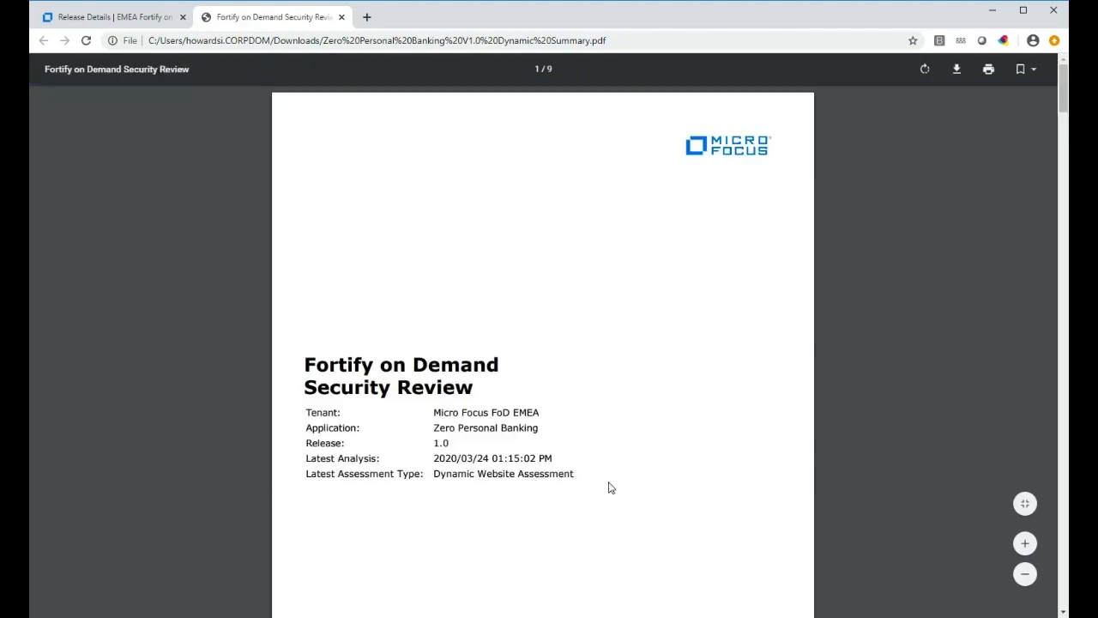
scroll(623, 446, down, 2)
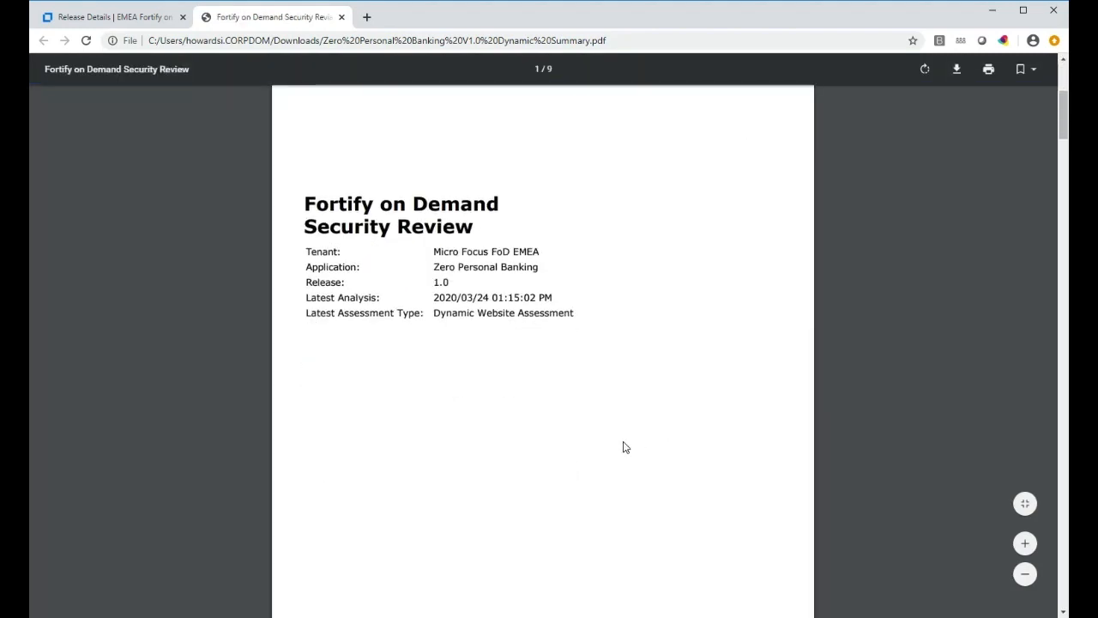
scroll(624, 446, down, 6)
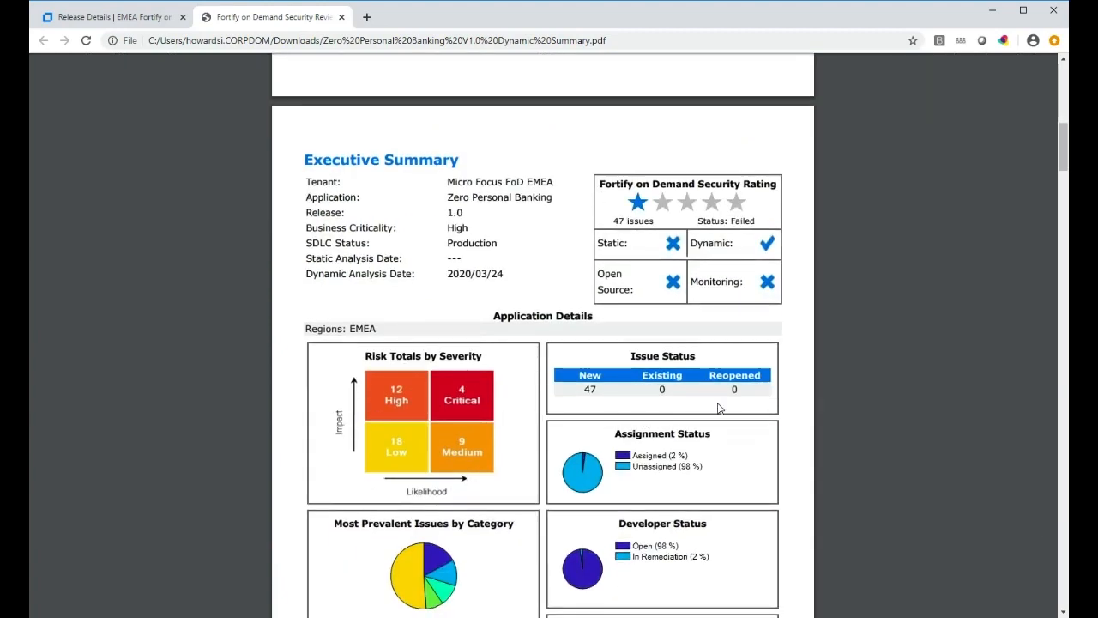
scroll(719, 409, down, 3)
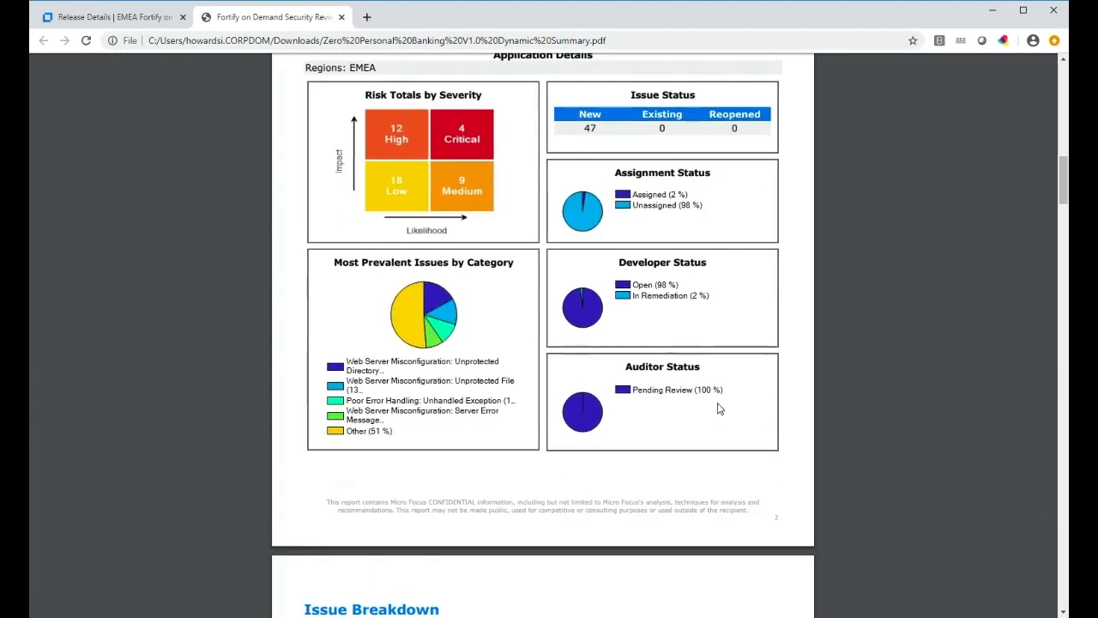
scroll(719, 408, down, 2)
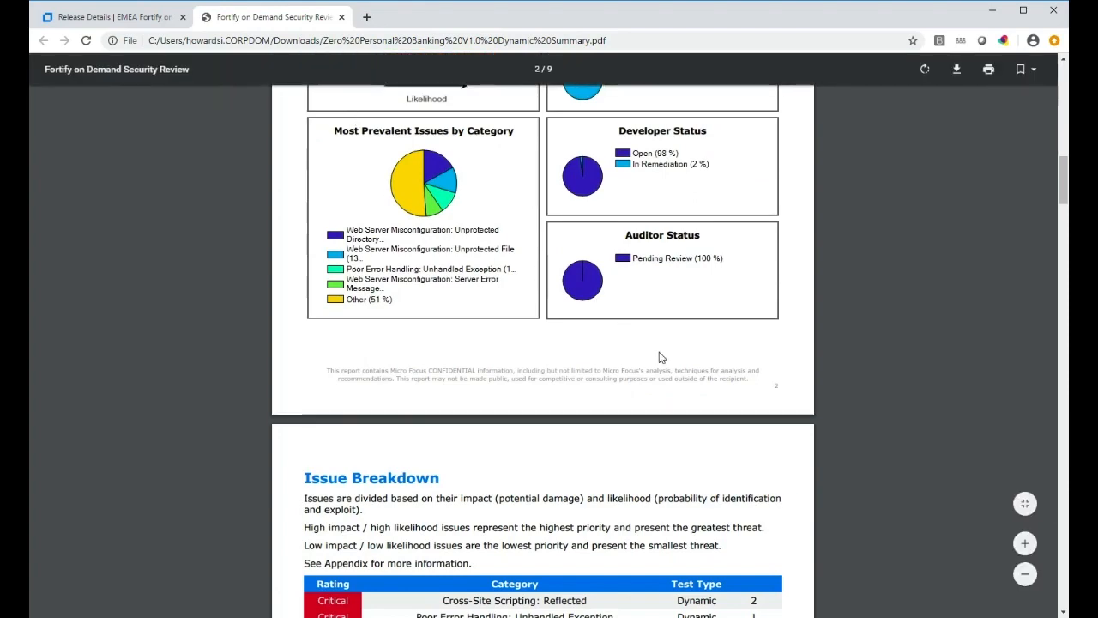
scroll(661, 357, down, 5)
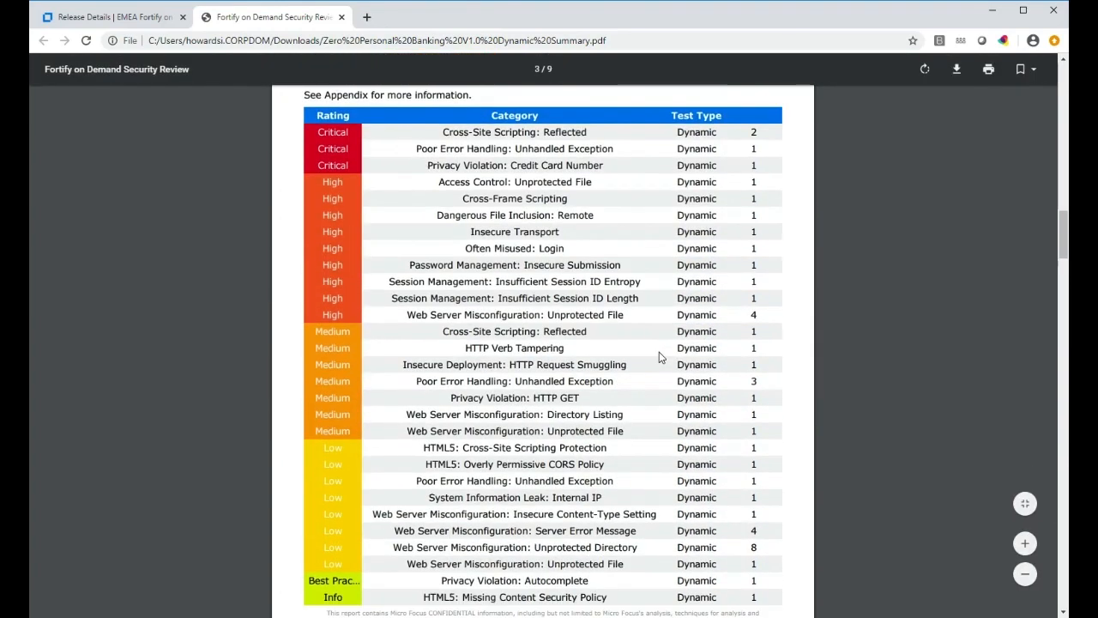
scroll(661, 357, down, 9)
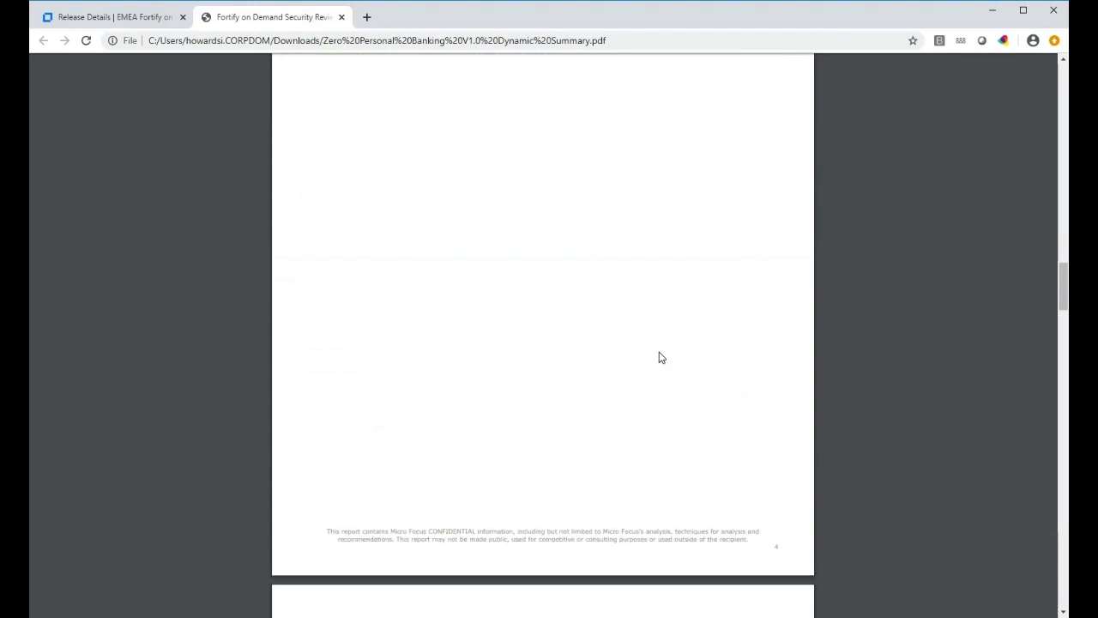
scroll(661, 357, down, 6)
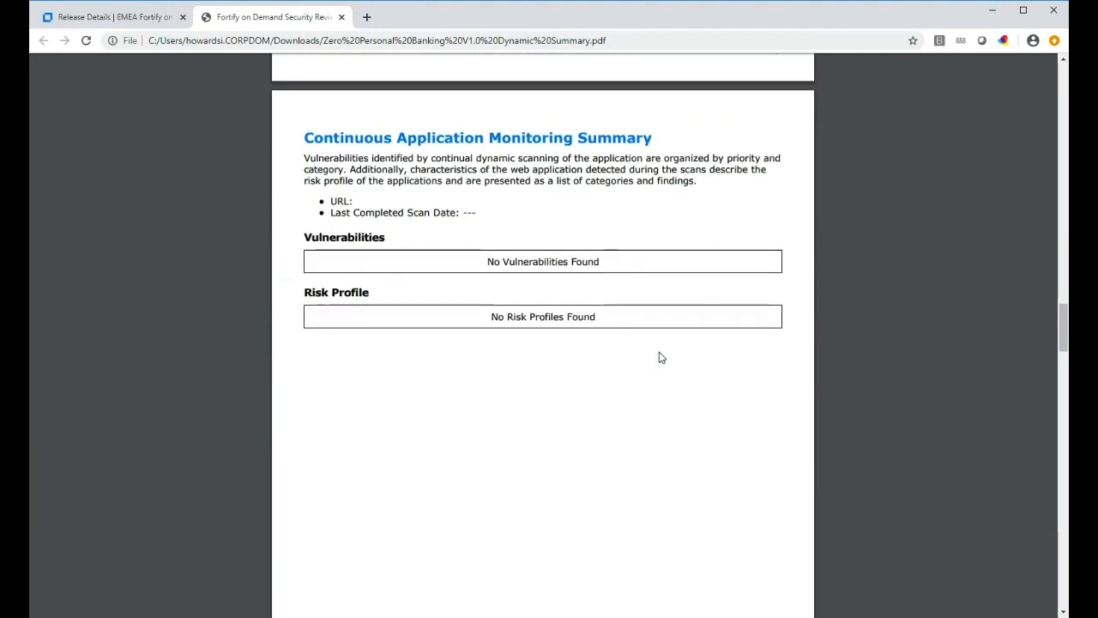
scroll(660, 357, down, 2)
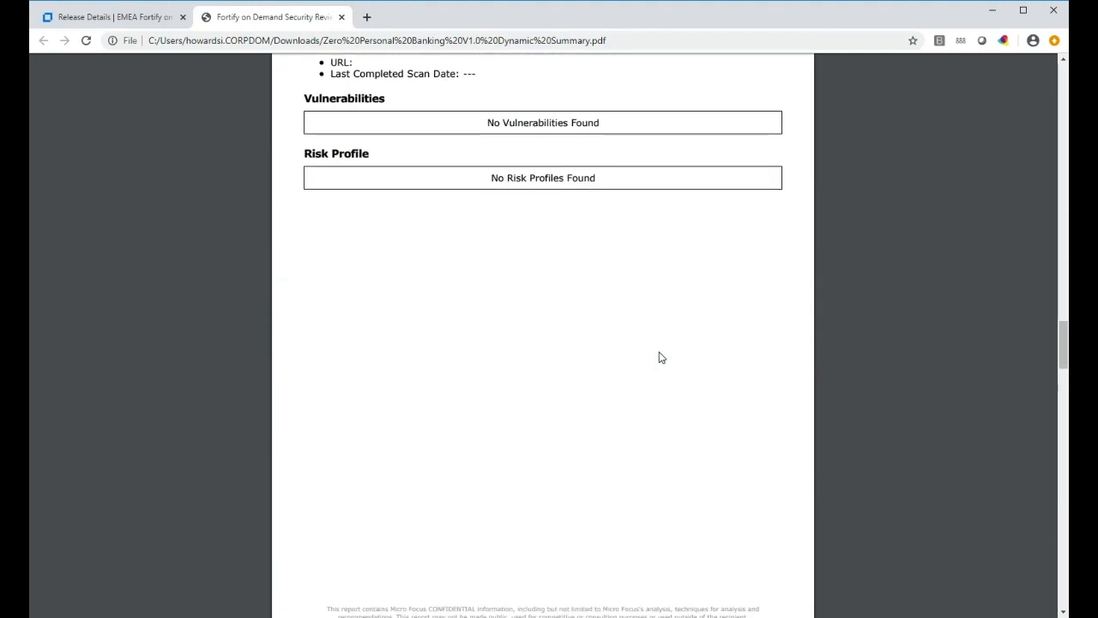
scroll(661, 357, down, 8)
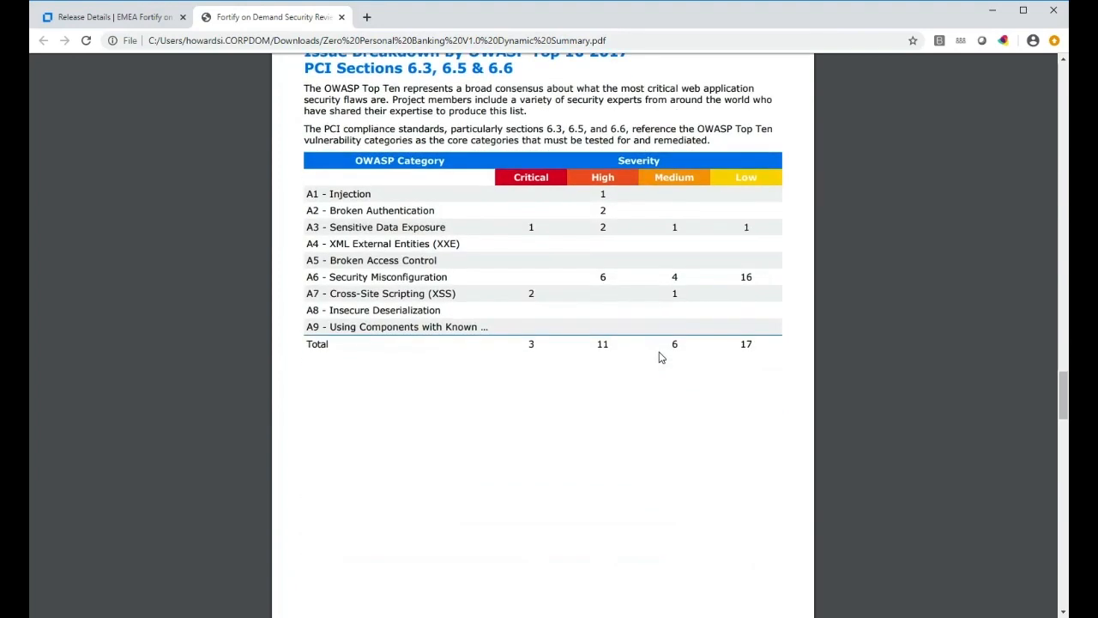
scroll(660, 357, up, 8)
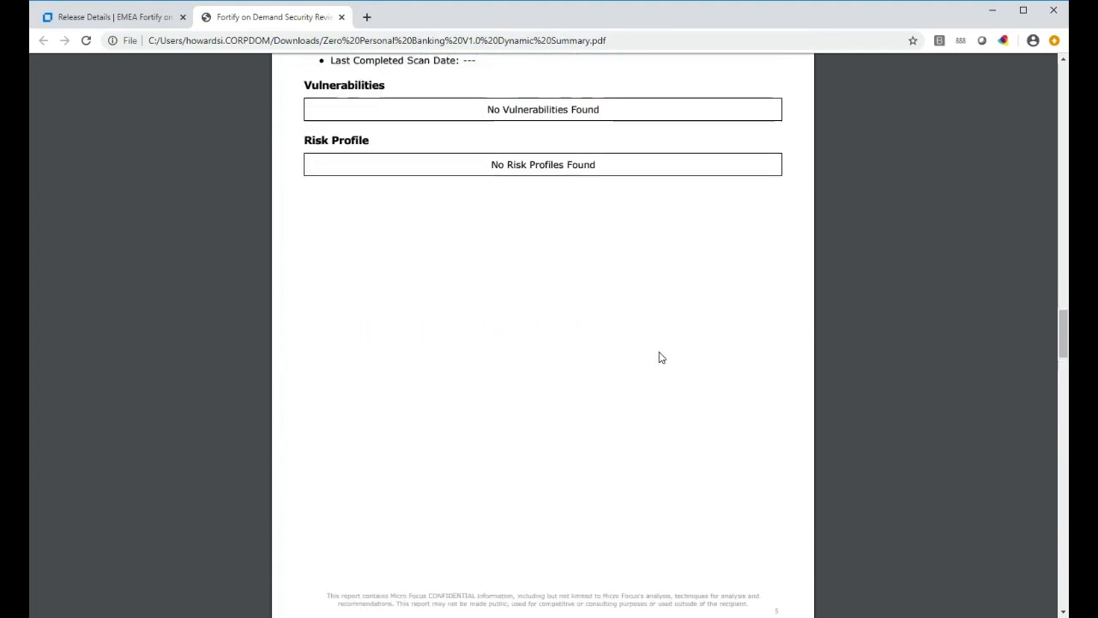
scroll(658, 357, up, 1)
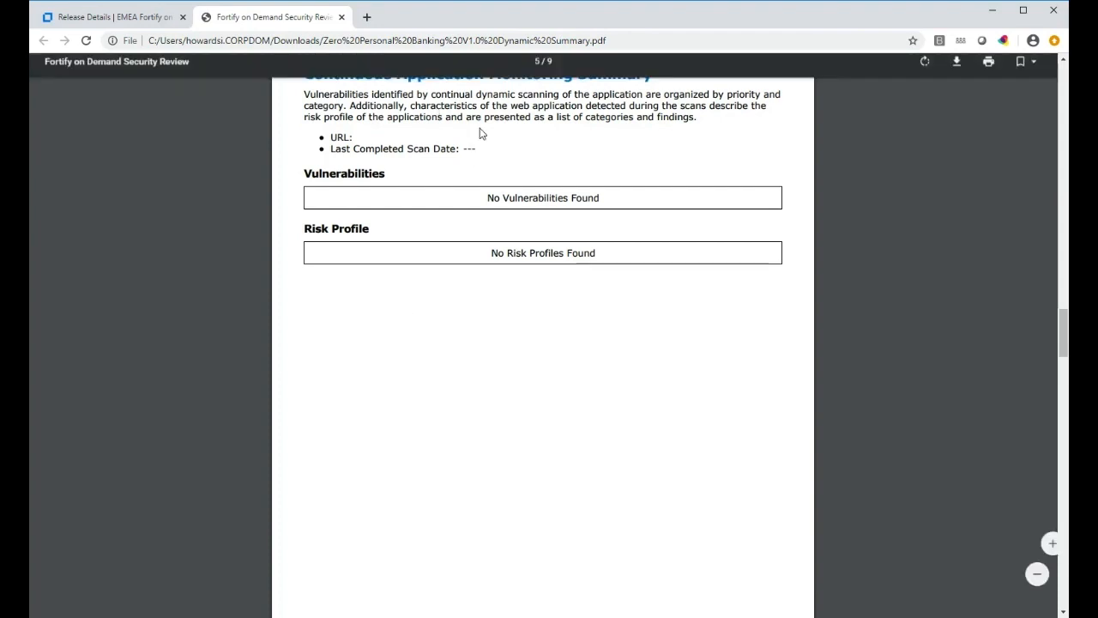
scroll(531, 242, up, 1)
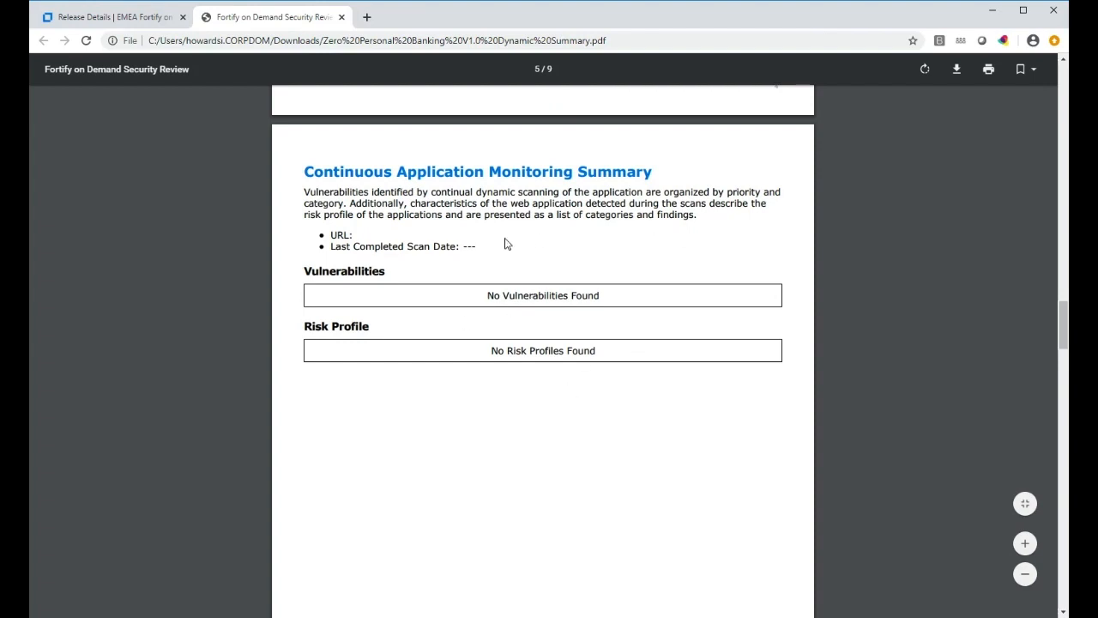
scroll(506, 244, up, 1)
scroll(507, 245, up, 1)
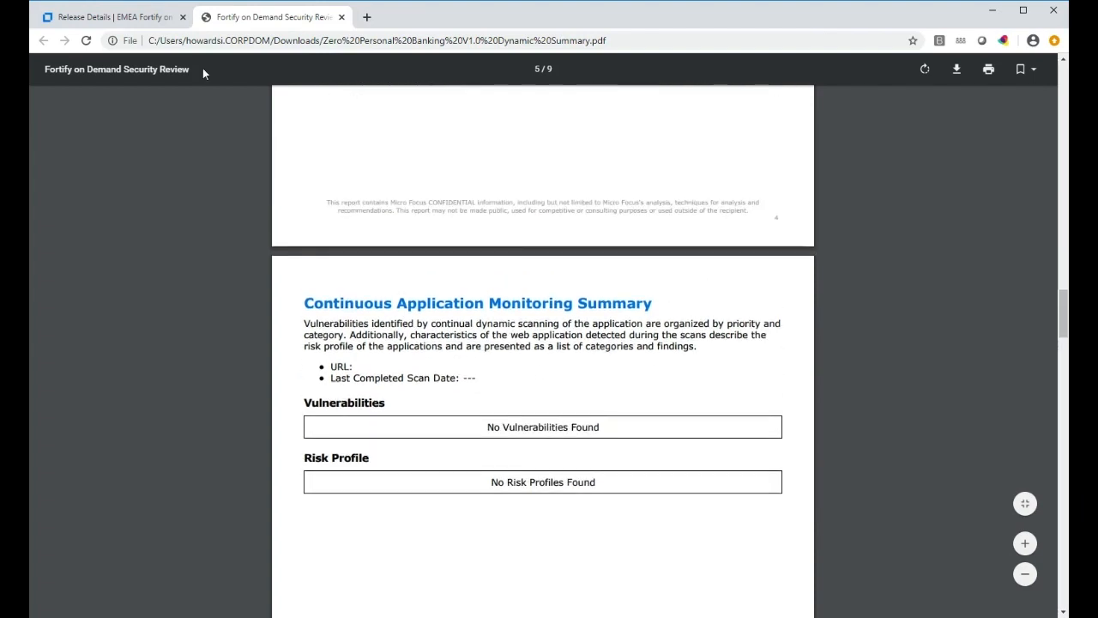
click(67, 18)
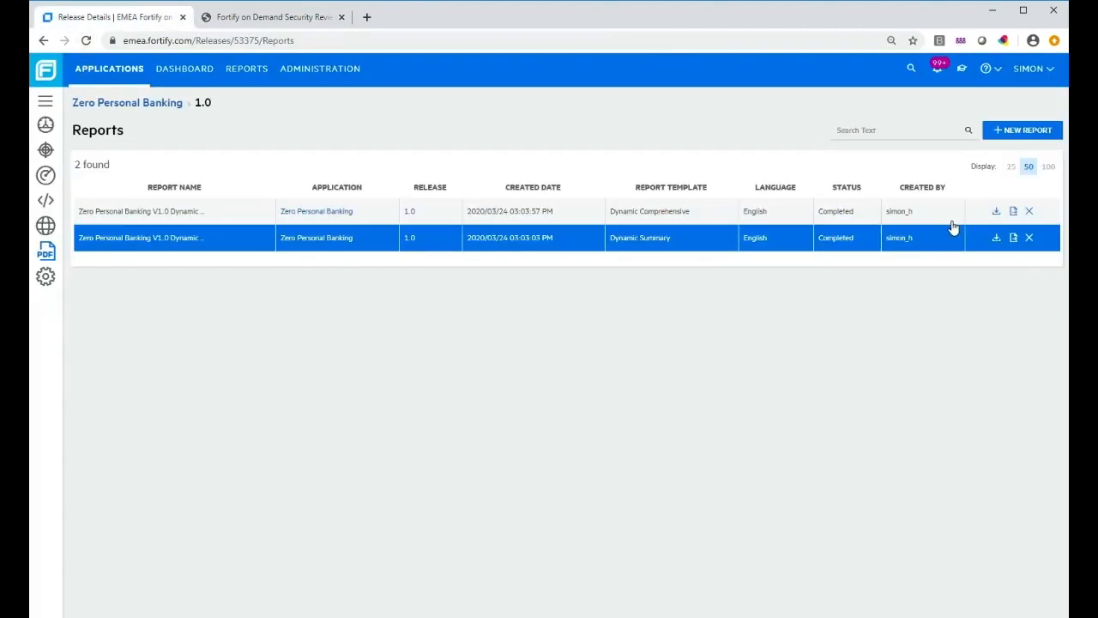
Download the Dynamic Comprehensive report and open the 170-page PDF
click(996, 213)
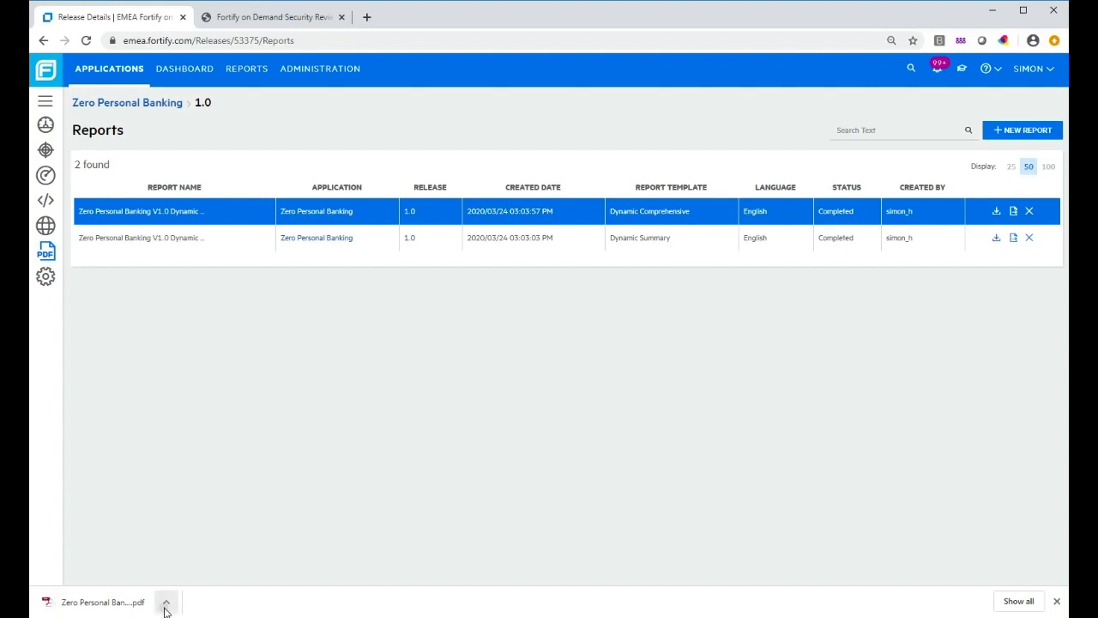
click(165, 600)
click(212, 509)
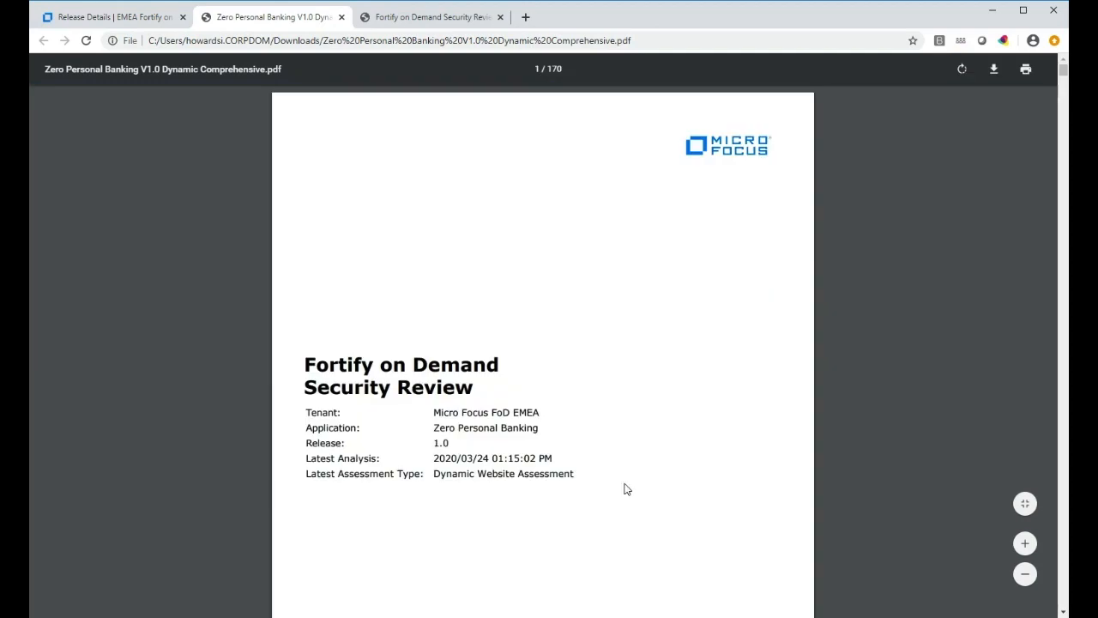
Read the comprehensive report through section 7.1.2's Cross-Site Scripting detail, then return to Reports
scroll(638, 489, down, 10)
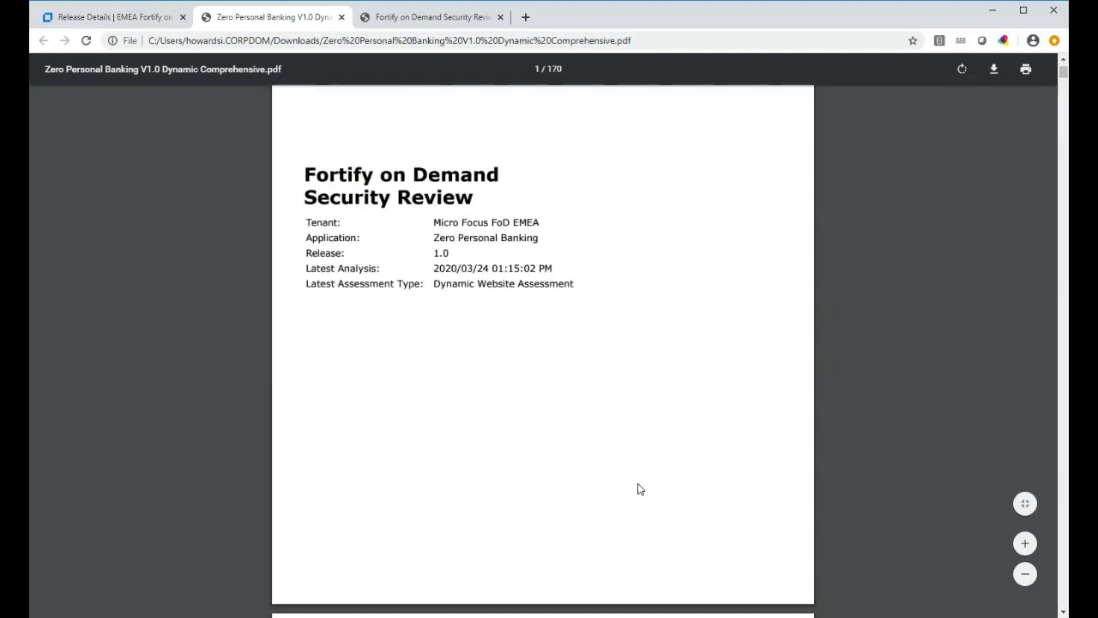
scroll(638, 489, down, 3)
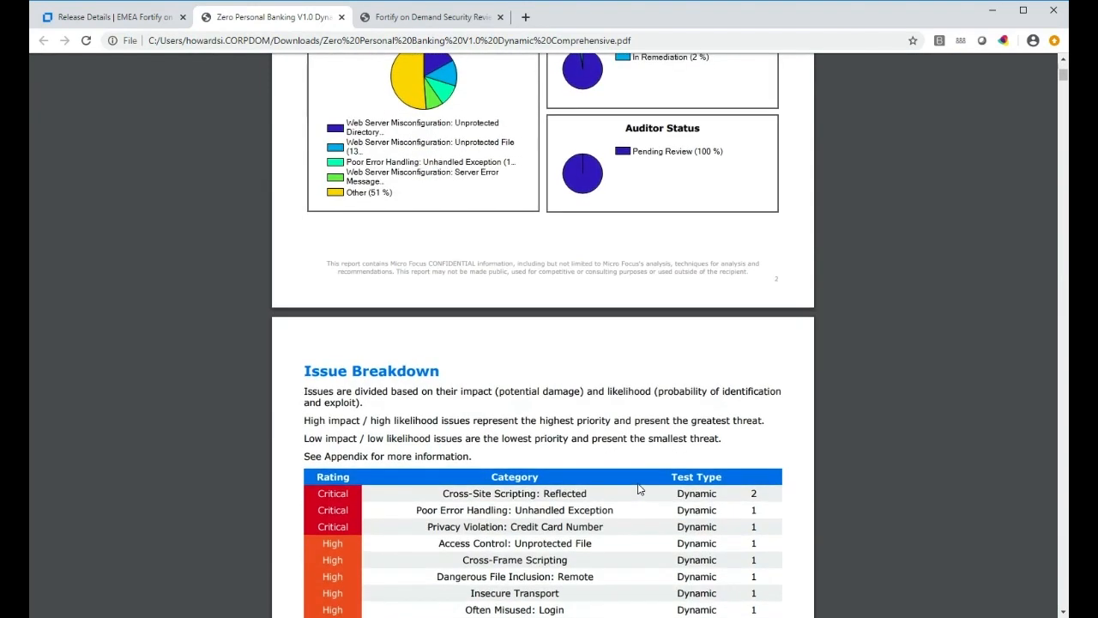
scroll(639, 489, up, 4)
scroll(639, 489, down, 7)
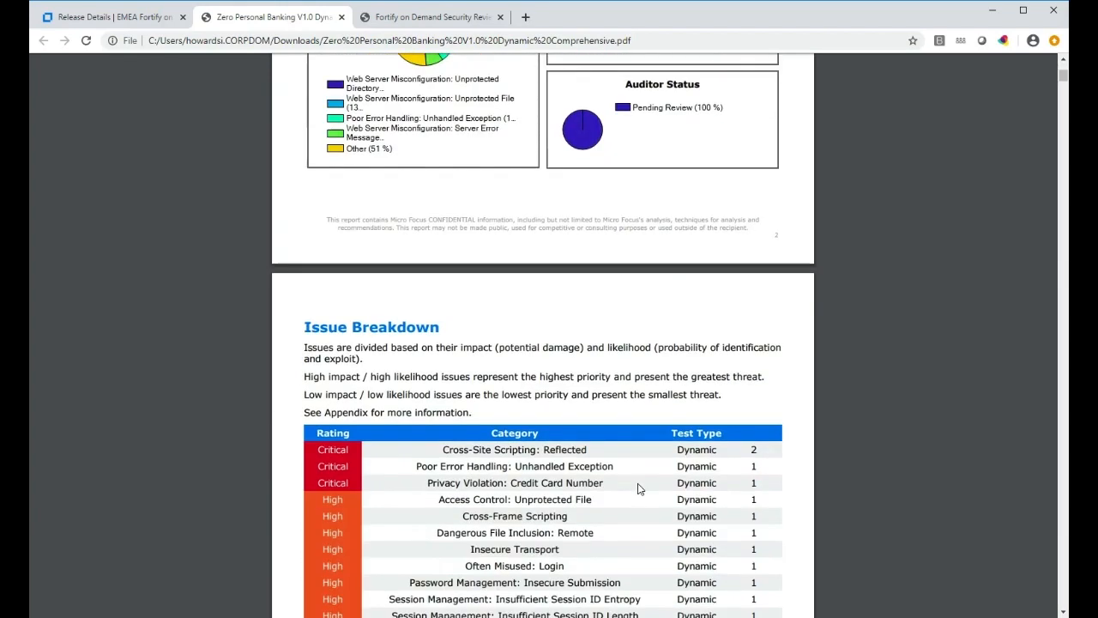
scroll(639, 489, down, 8)
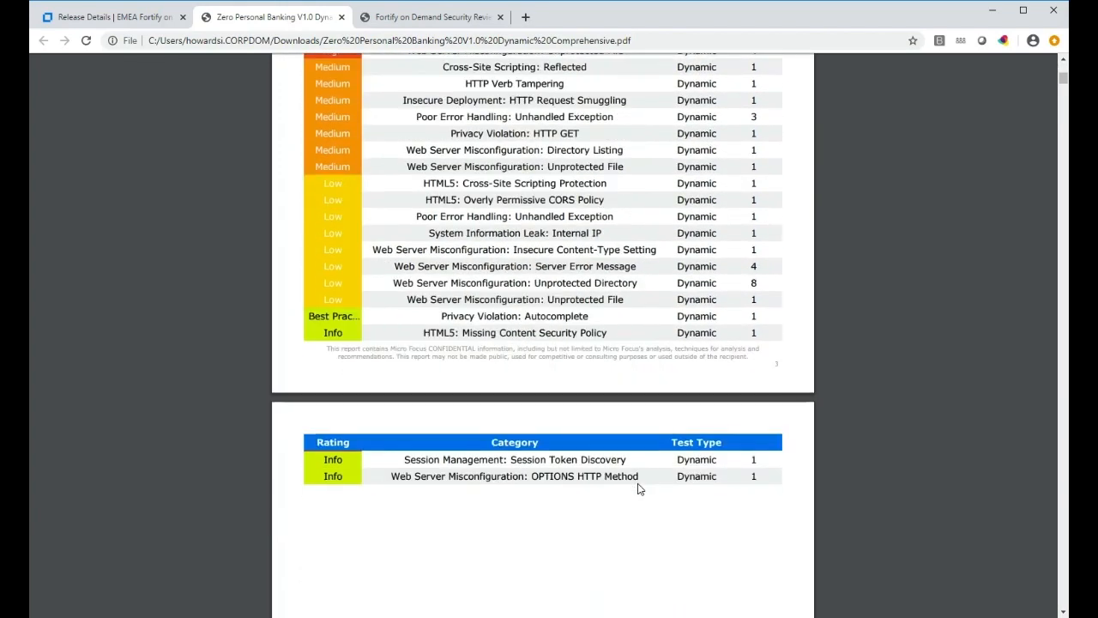
scroll(639, 489, down, 6)
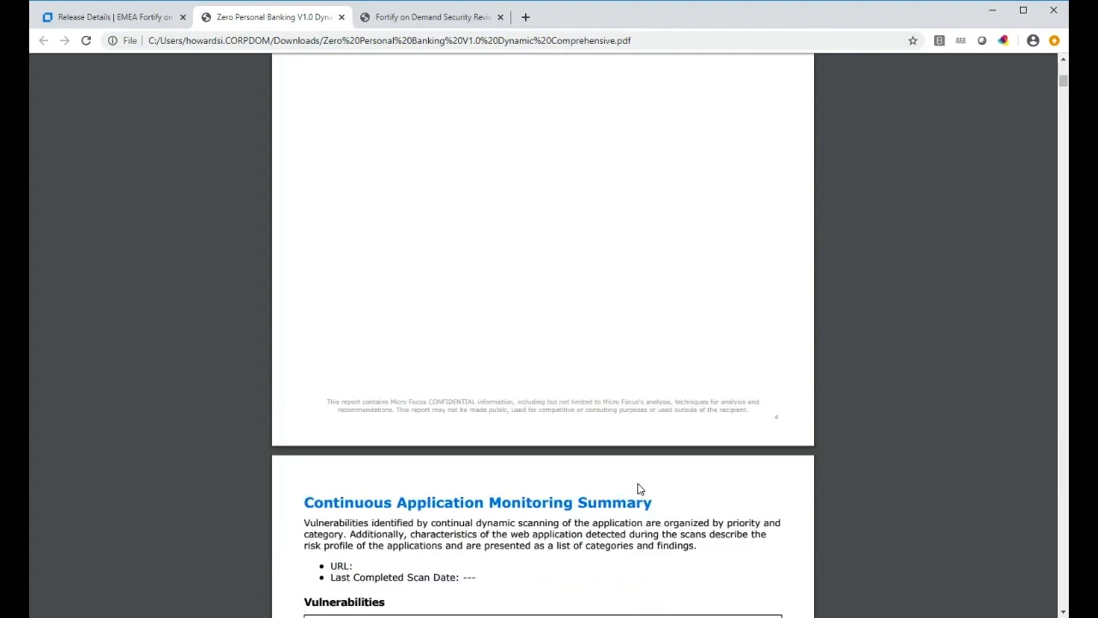
scroll(638, 489, down, 10)
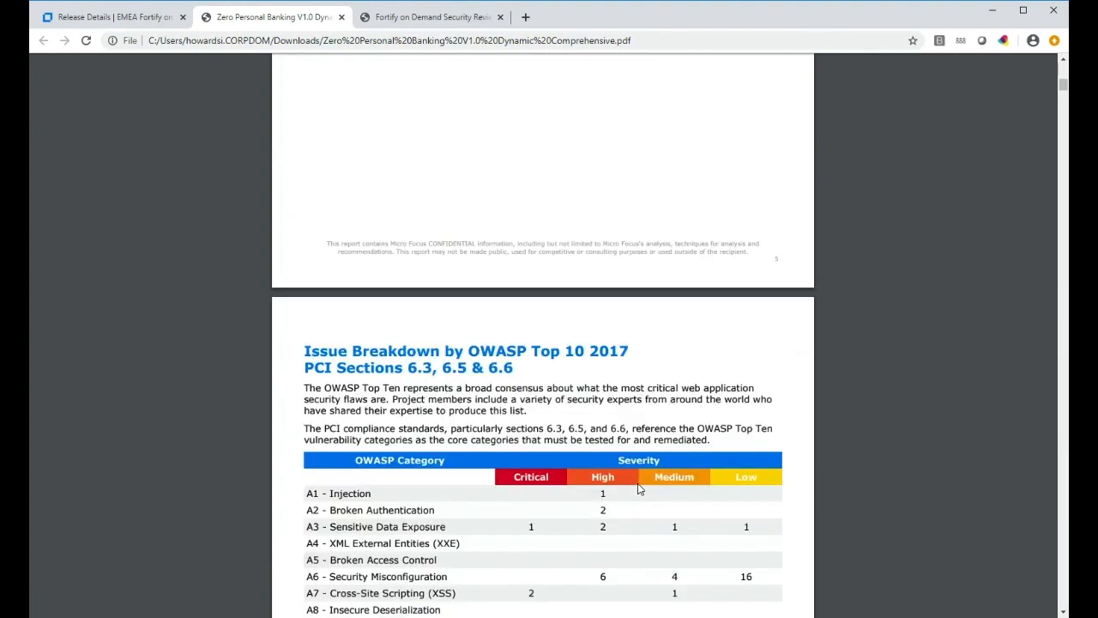
scroll(637, 489, down, 11)
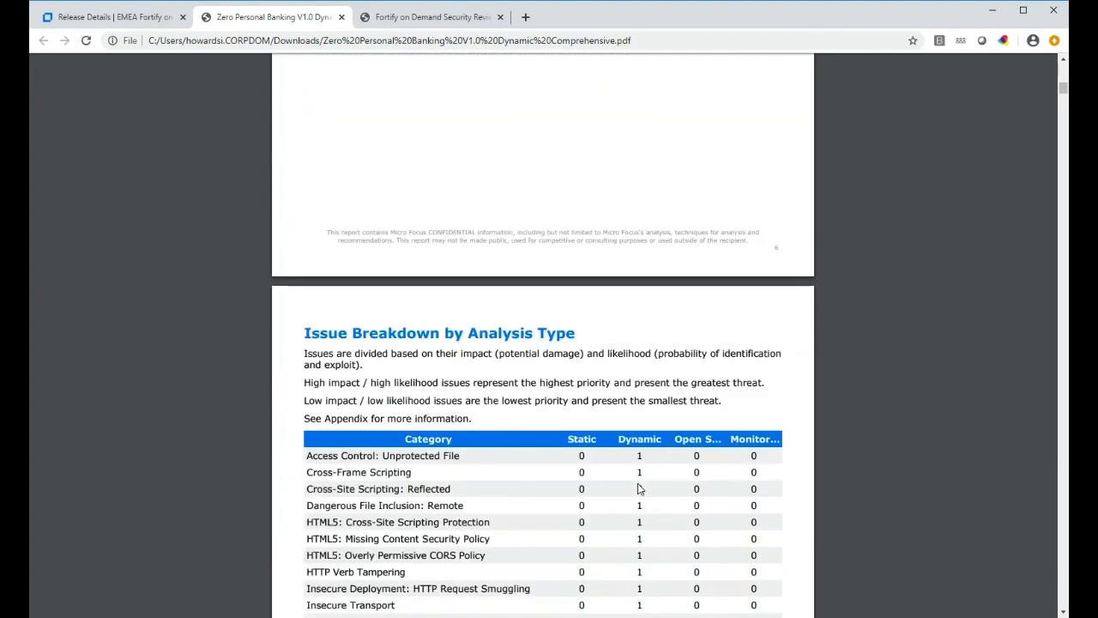
scroll(638, 489, down, 4)
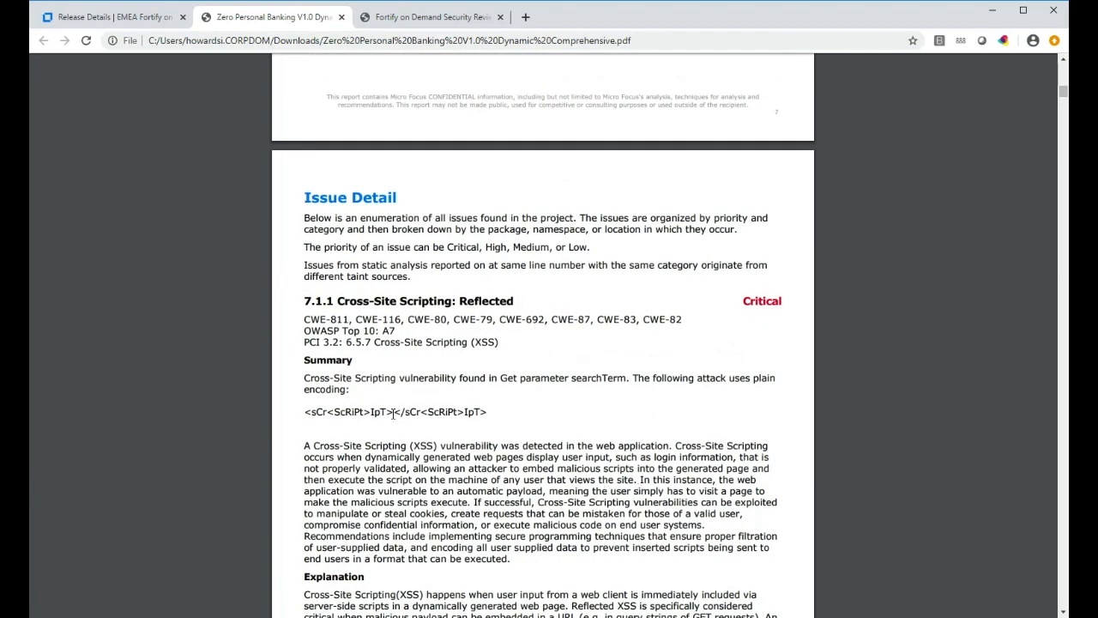
scroll(438, 485, down, 5)
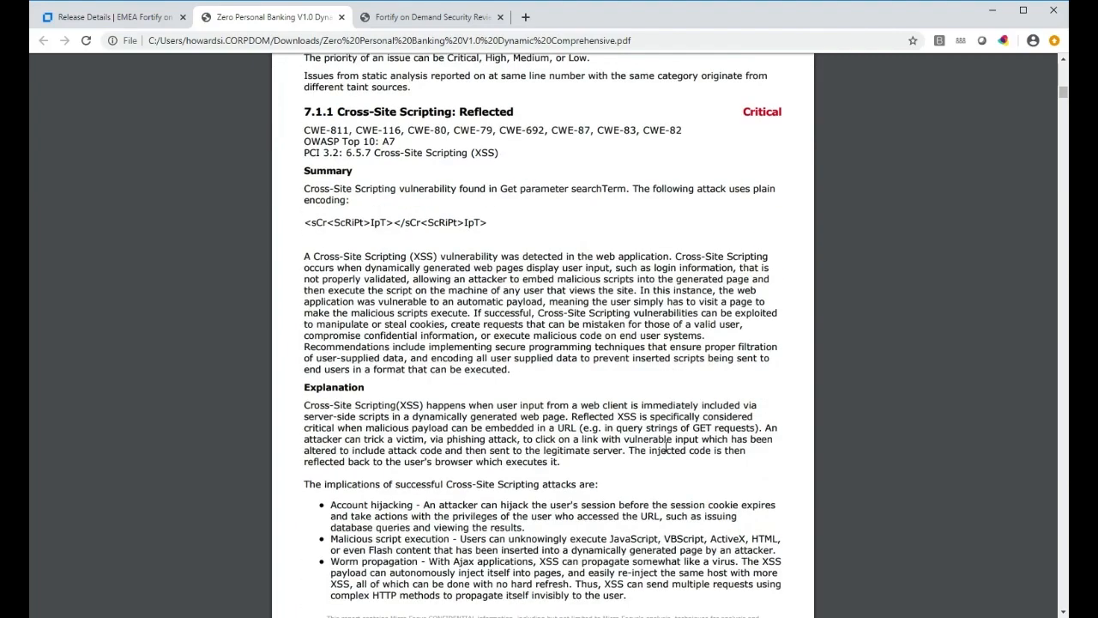
scroll(665, 447, down, 7)
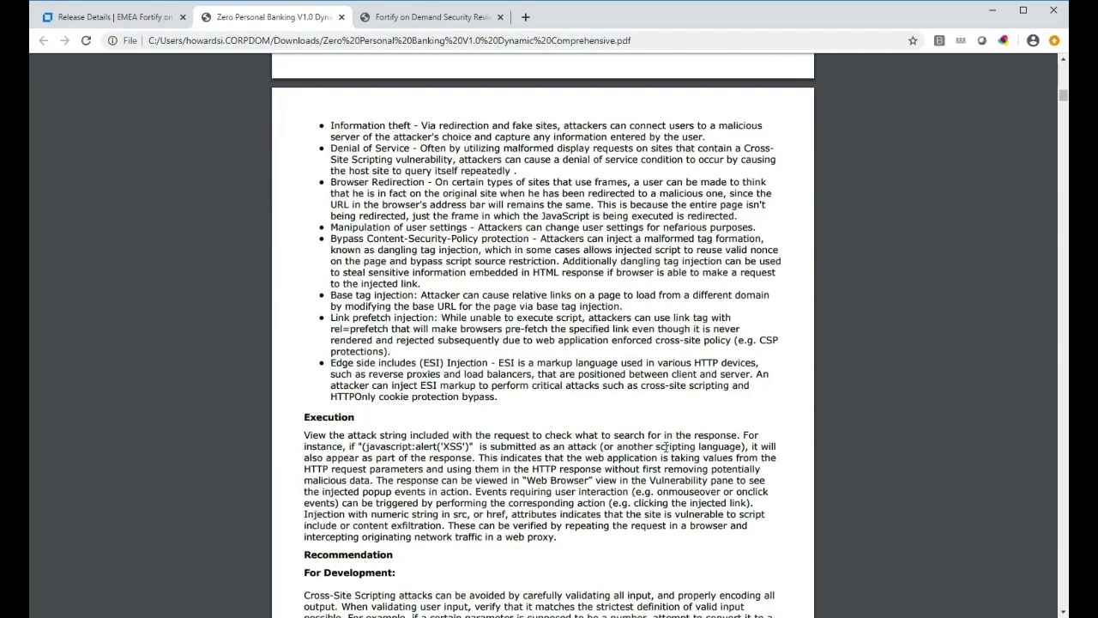
scroll(665, 447, down, 6)
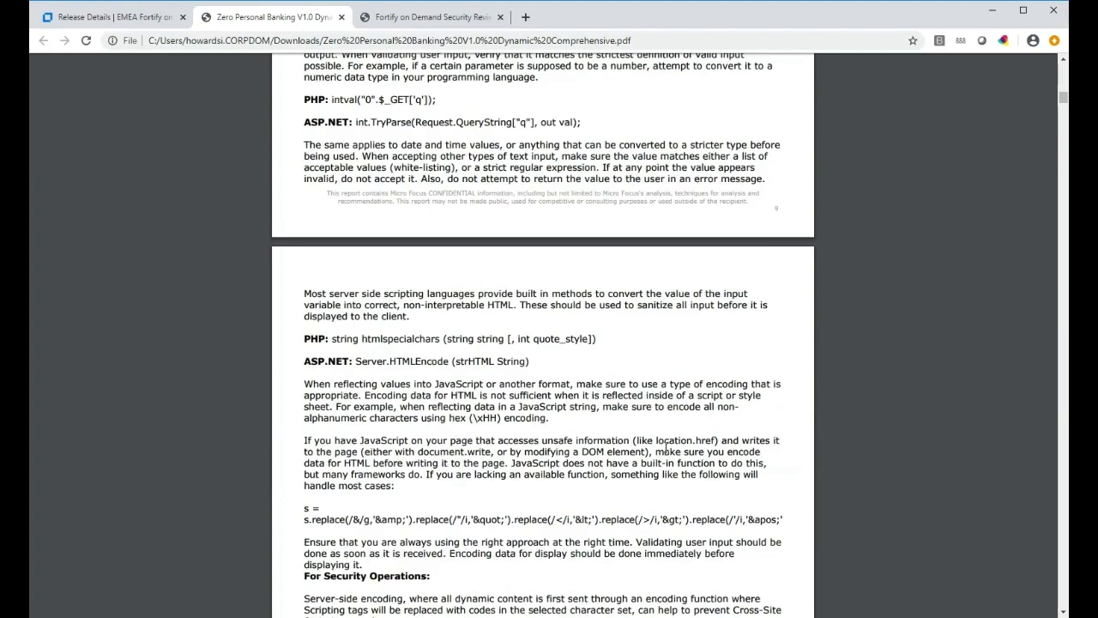
scroll(666, 447, down, 6)
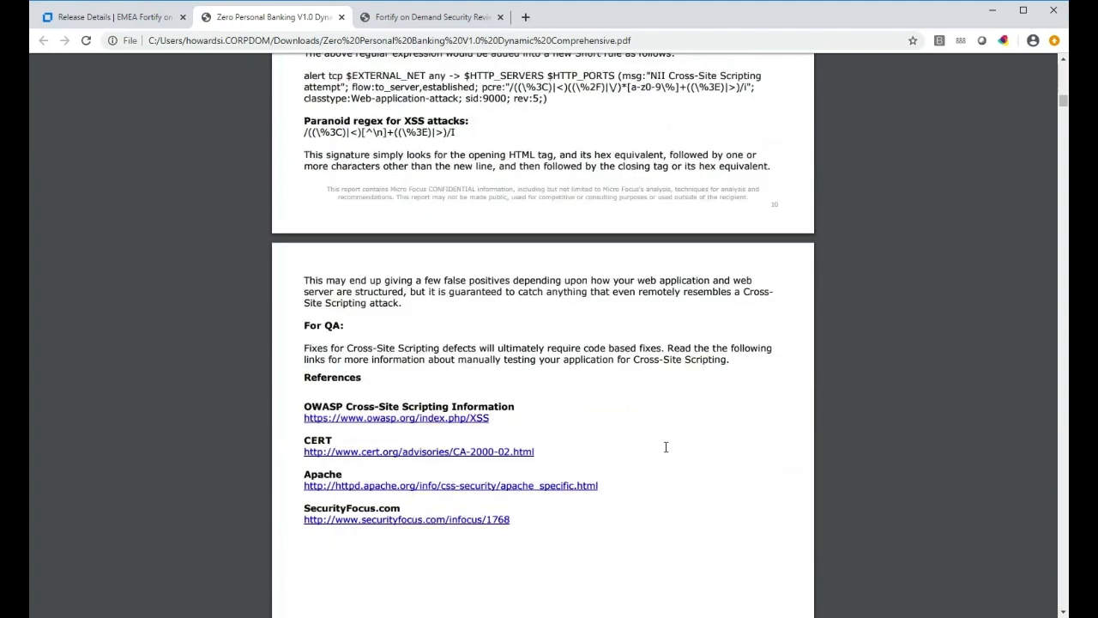
scroll(666, 447, down, 5)
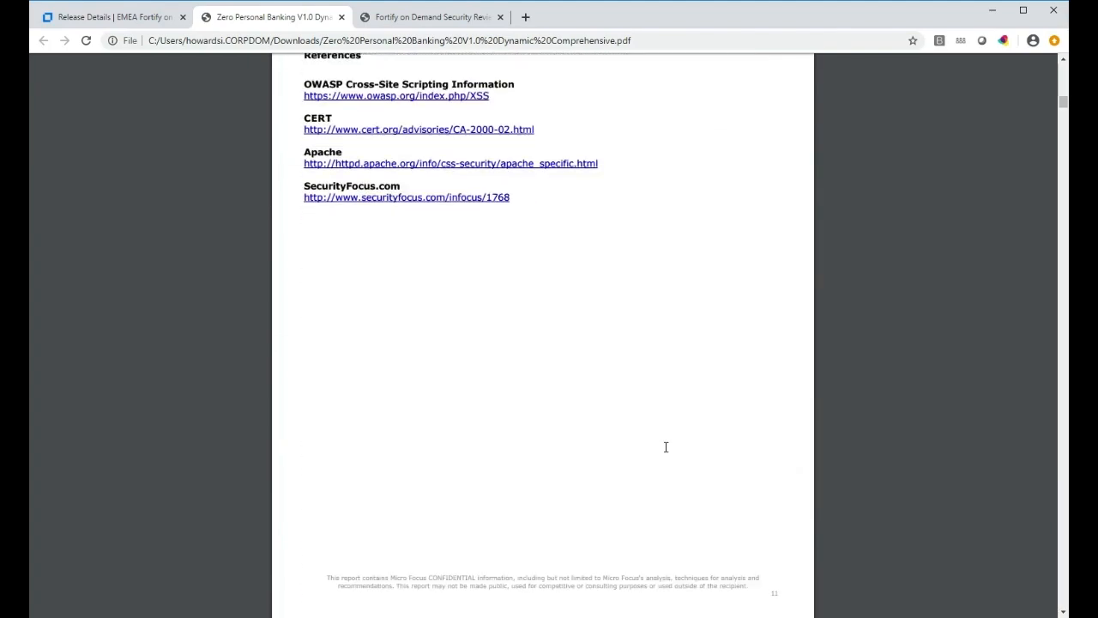
scroll(665, 447, down, 3)
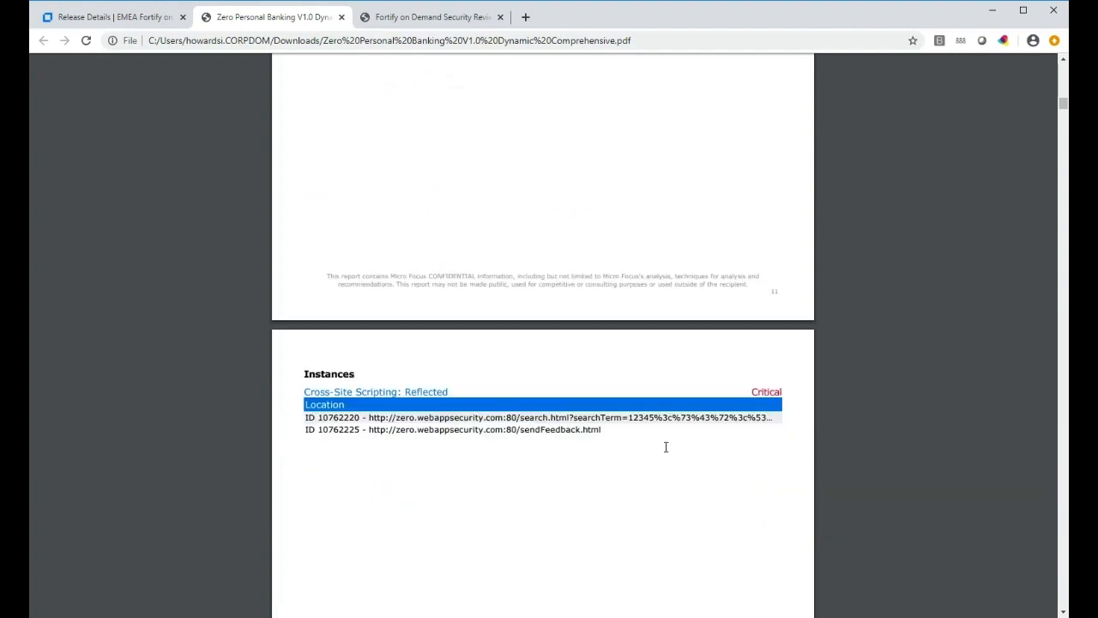
scroll(666, 447, down, 4)
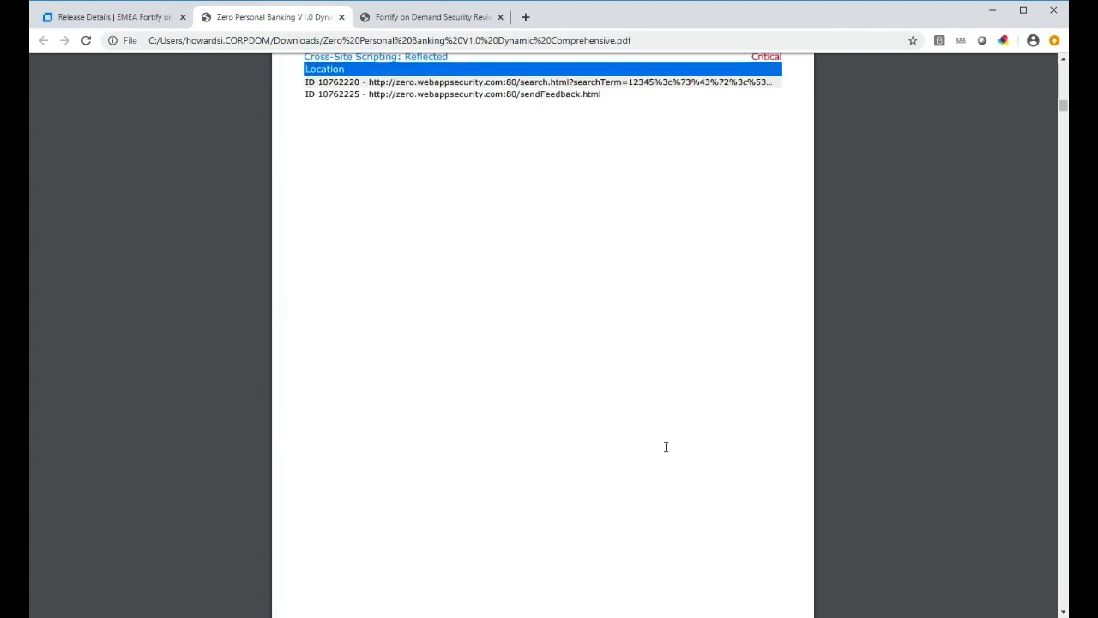
scroll(666, 447, down, 3)
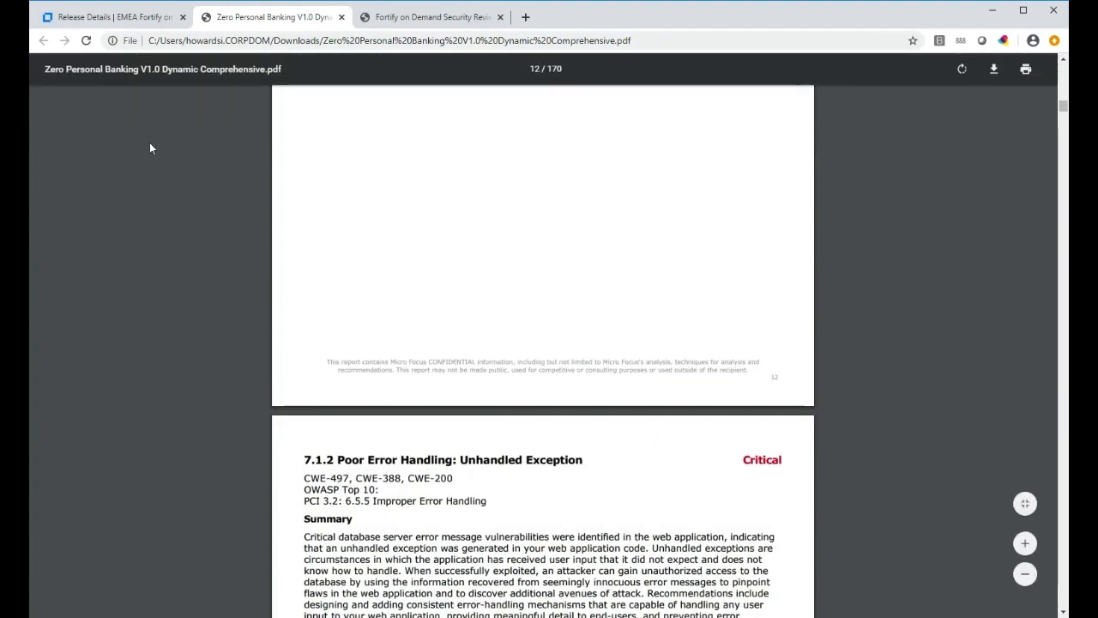
click(120, 24)
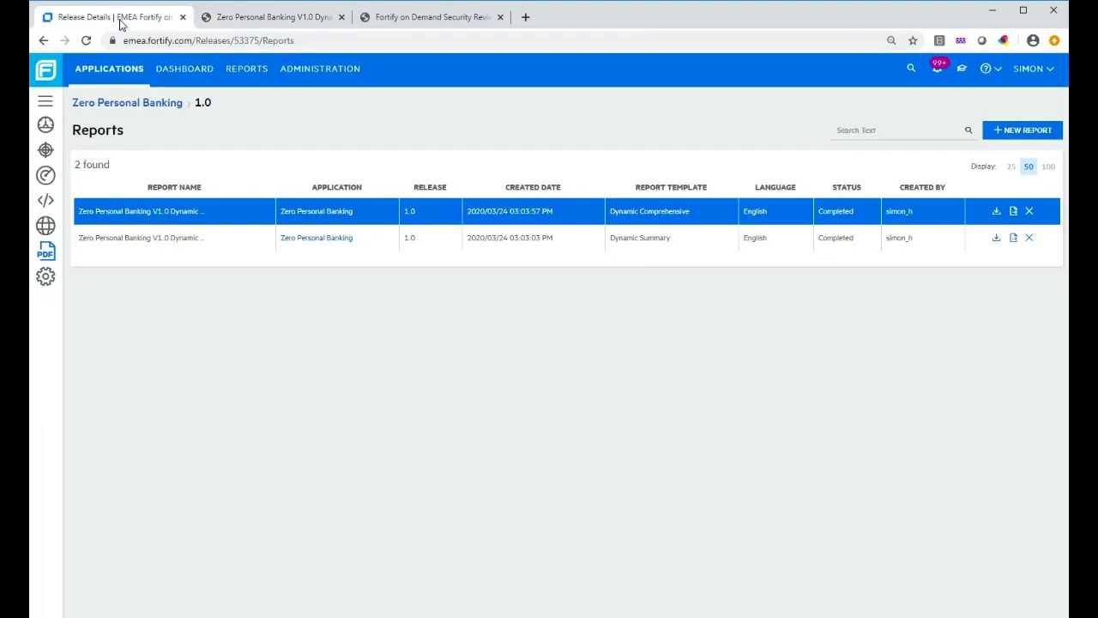